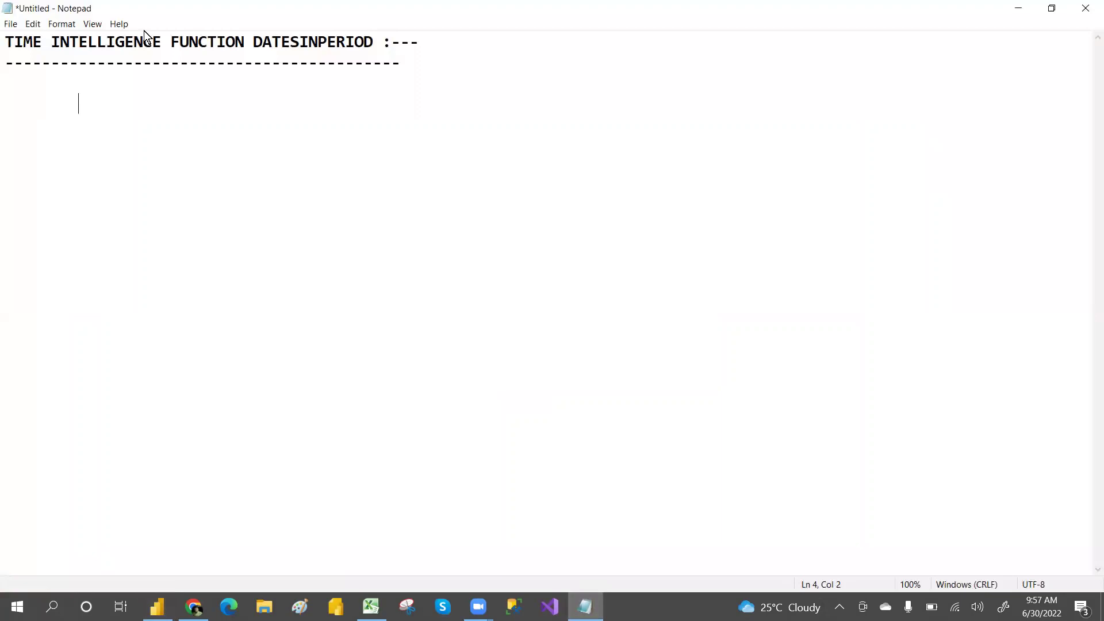
# Step: Highlight the DATESINPERIOD title line in the notes, then move to Excel and cancel the earlier copy
pyautogui.moveTo(253, 43); pyautogui.dragTo(372, 39)
pyautogui.moveTo(13, 38); pyautogui.dragTo(375, 42)
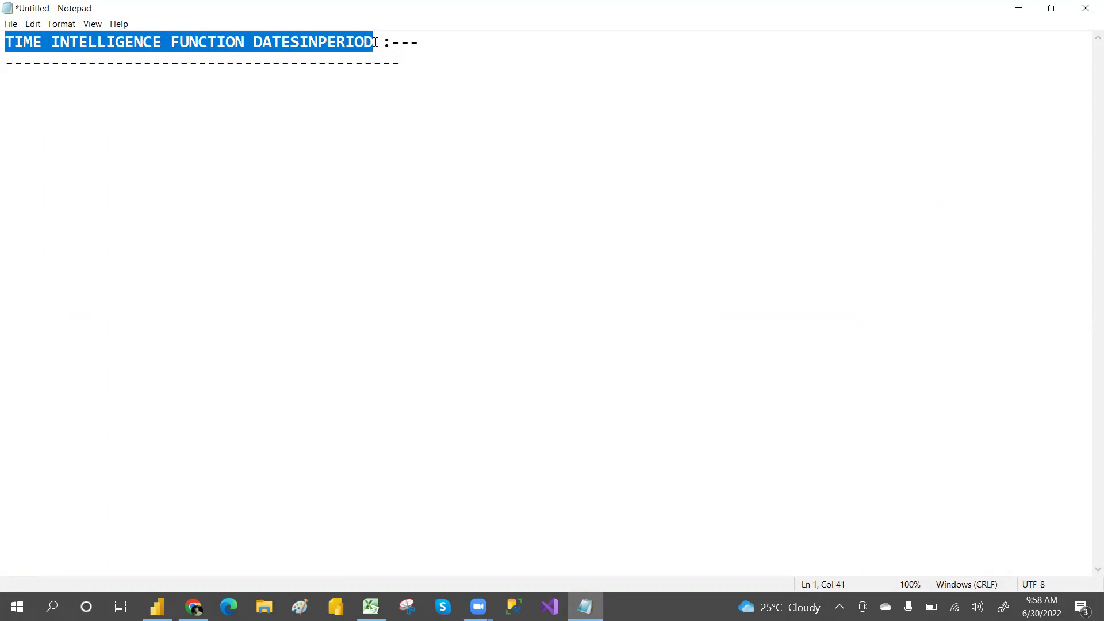
pyautogui.click(371, 606)
pyautogui.click(323, 363)
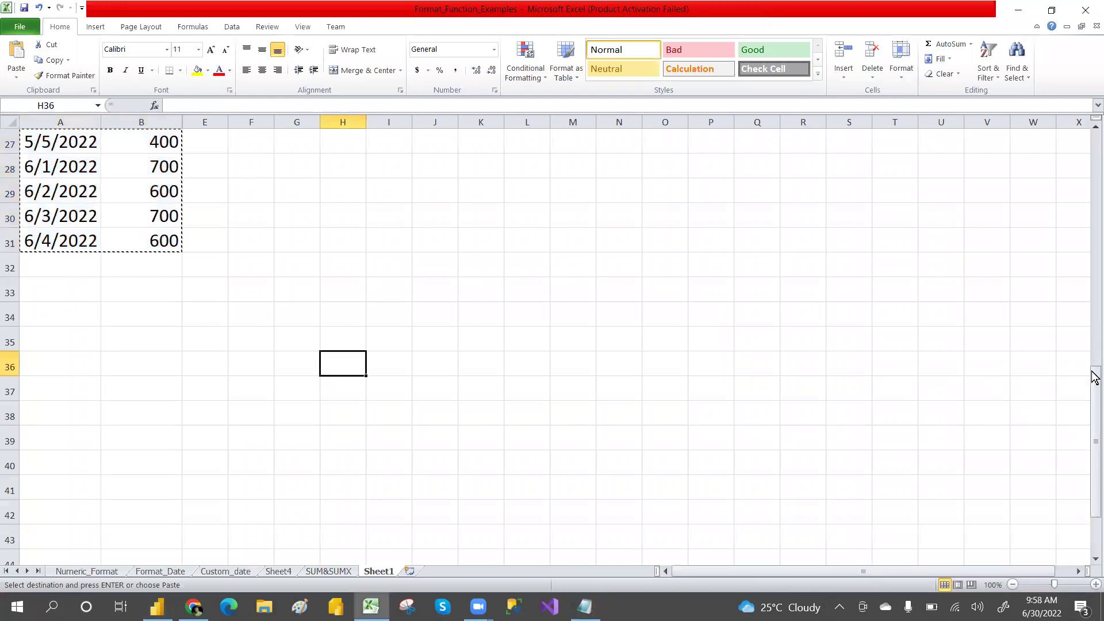
pyautogui.moveTo(1097, 399); pyautogui.dragTo(1094, 194)
pyautogui.click(672, 251)
pyautogui.press('Escape')
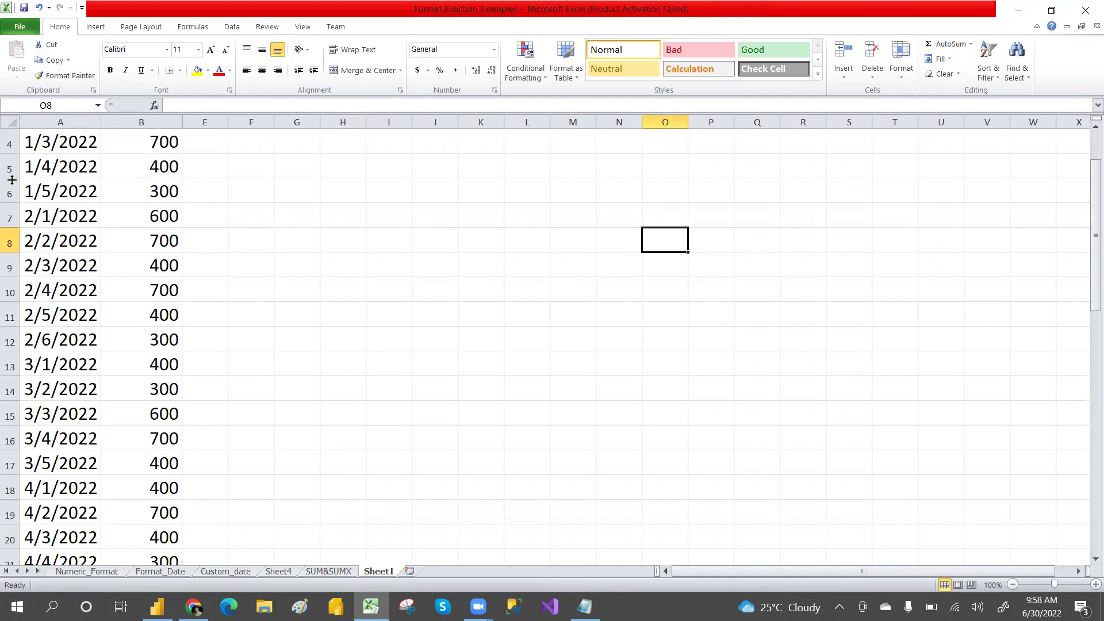
# Step: Review the January, February and March blocks of DATE and AMOUNT rows
pyautogui.click(30, 141)
pyautogui.keyDown('shift'); pyautogui.click(68, 157); pyautogui.keyUp('shift')
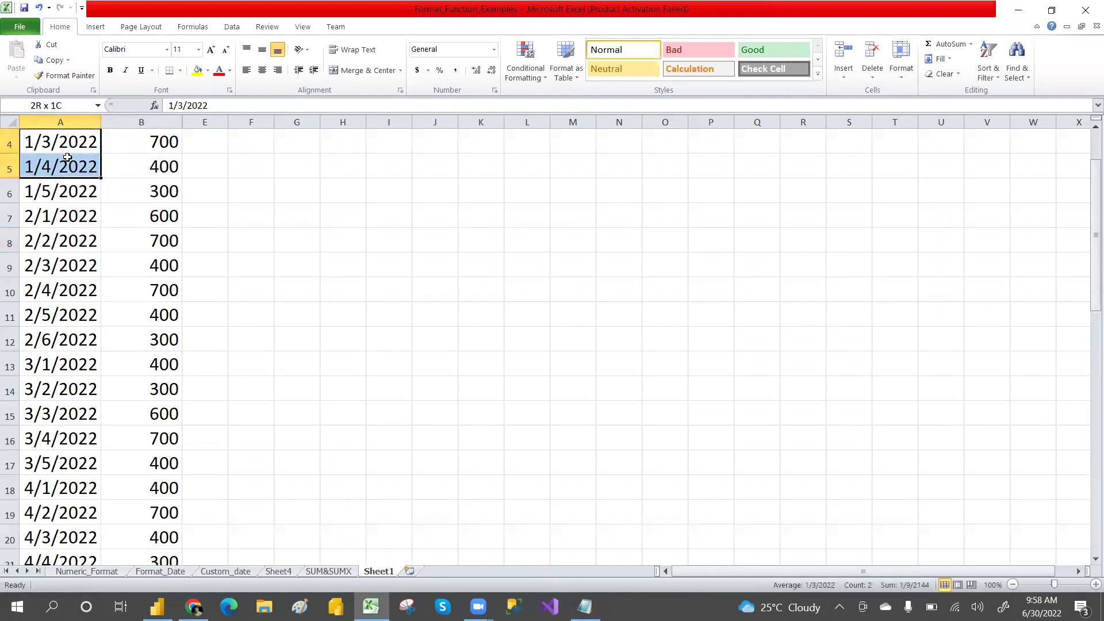
pyautogui.click(174, 167)
pyautogui.hotkey('ctrl', 'Up')
pyautogui.moveTo(51, 164); pyautogui.dragTo(160, 274)
pyautogui.moveTo(37, 292); pyautogui.dragTo(170, 414)
pyautogui.moveTo(49, 440); pyautogui.dragTo(162, 527)
# Step: Select and copy the whole DATE and AMOUNT table A1:B31
pyautogui.click(212, 537)
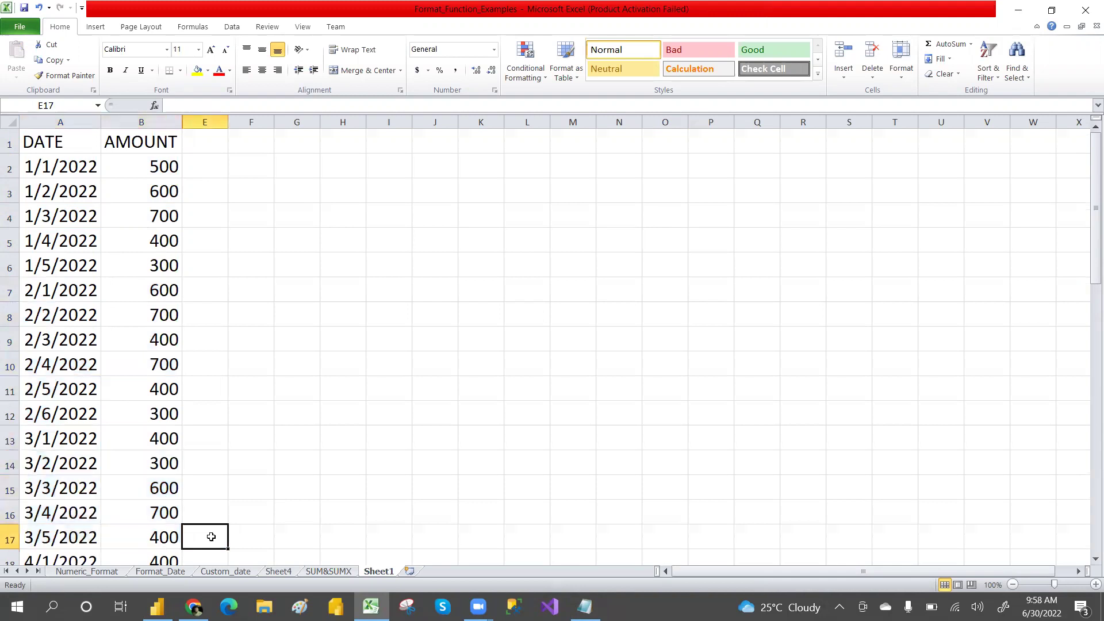
pyautogui.press('Down')
pyautogui.press('Down')
pyautogui.press('Down')
pyautogui.press('Down')
pyautogui.press('Down')
pyautogui.press('Down')
pyautogui.press('Down')
pyautogui.press('Down')
pyautogui.press('Down')
pyautogui.press('Down')
pyautogui.press('Down')
pyautogui.press('Down')
pyautogui.press('Down')
pyautogui.press('Down')
pyautogui.press('Down')
pyautogui.press('Down')
pyautogui.press('Down')
pyautogui.press('Down')
pyautogui.press('Down')
pyautogui.press('Down')
pyautogui.press('Down')
pyautogui.press('Up')
pyautogui.press('Up')
pyautogui.press('Up')
pyautogui.press('Up')
pyautogui.press('Up')
pyautogui.press('Up')
pyautogui.press('Up')
pyautogui.press('Up')
pyautogui.press('Up')
pyautogui.press('Up')
pyautogui.press('Up')
pyautogui.press('Up')
pyautogui.press('Up')
pyautogui.press('Up')
pyautogui.press('Up')
pyautogui.press('Up')
pyautogui.press('Up')
pyautogui.press('Up')
pyautogui.press('Up')
pyautogui.press('Up')
pyautogui.press('Up')
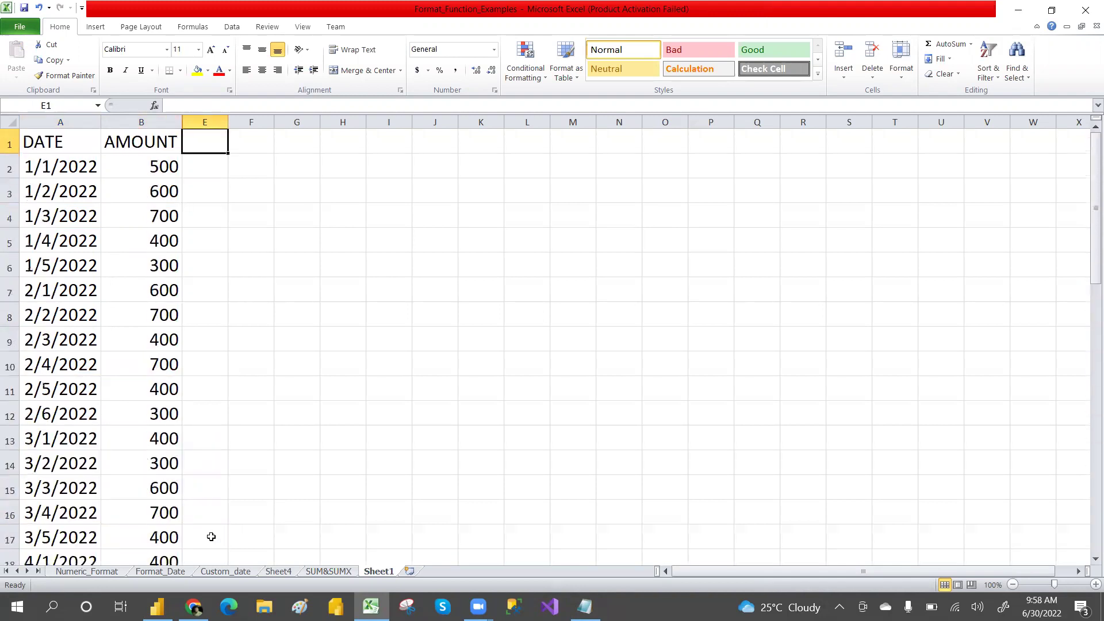
pyautogui.moveTo(41, 141); pyautogui.dragTo(169, 519)
pyautogui.hotkey('ctrl', 'c')
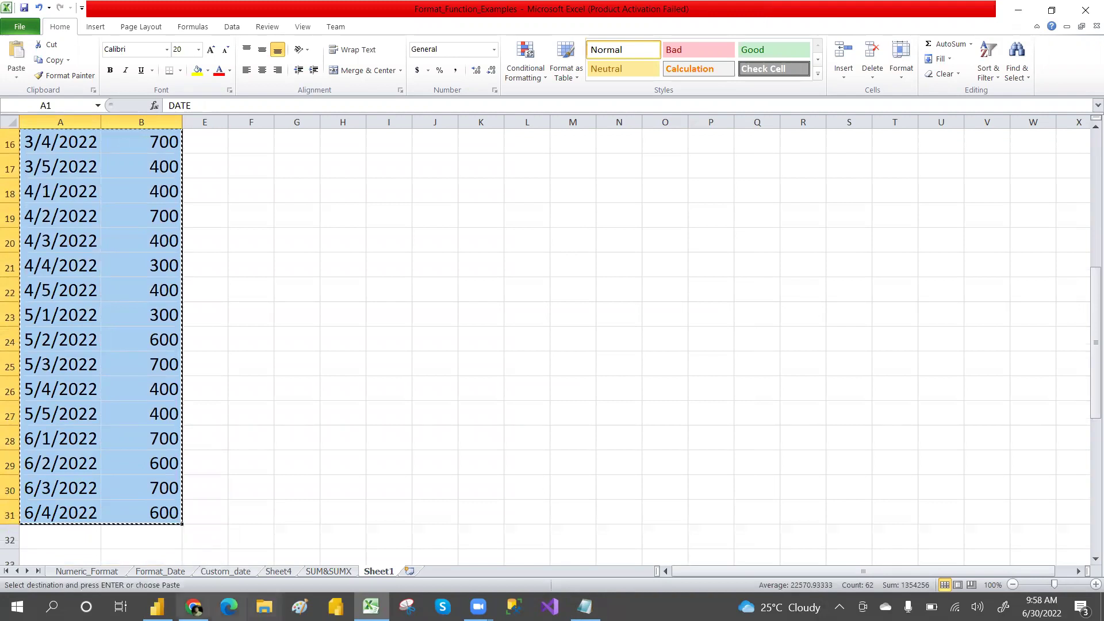
# Step: Paste the copied DATE and AMOUNT data into a new table named TEST, load it, and return to Notepad
pyautogui.click(157, 606)
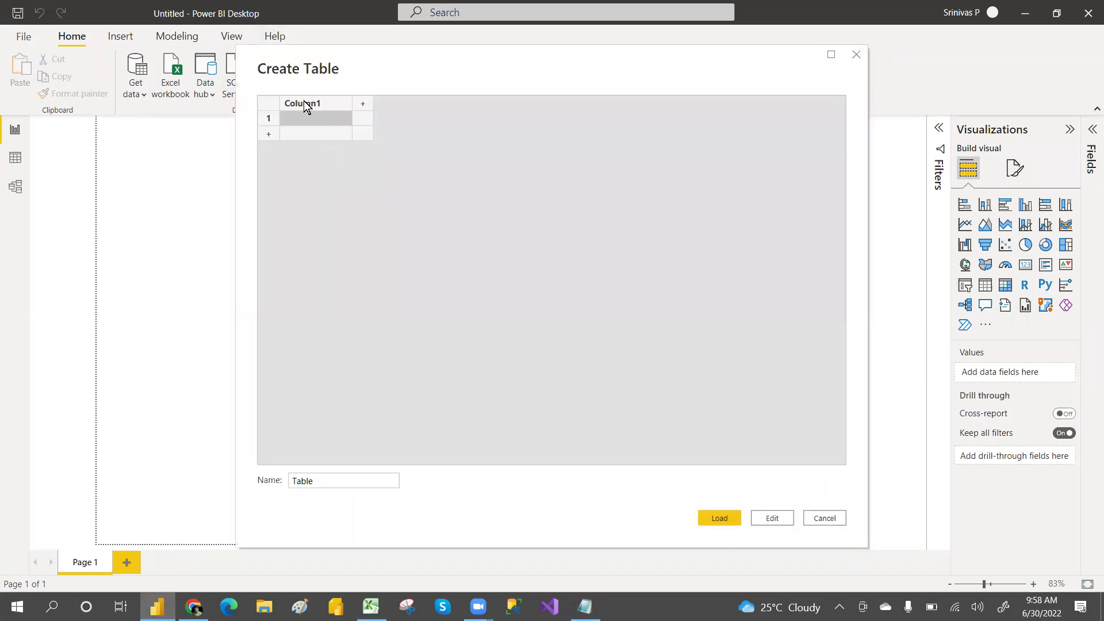
pyautogui.click(304, 105)
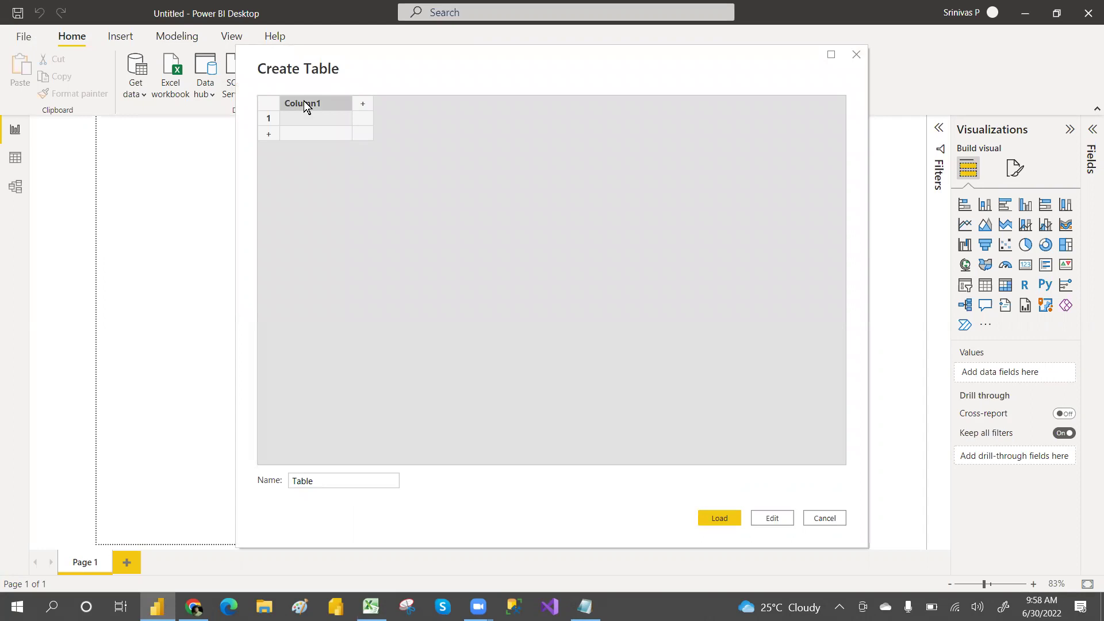
pyautogui.hotkey('ctrl', 'v')
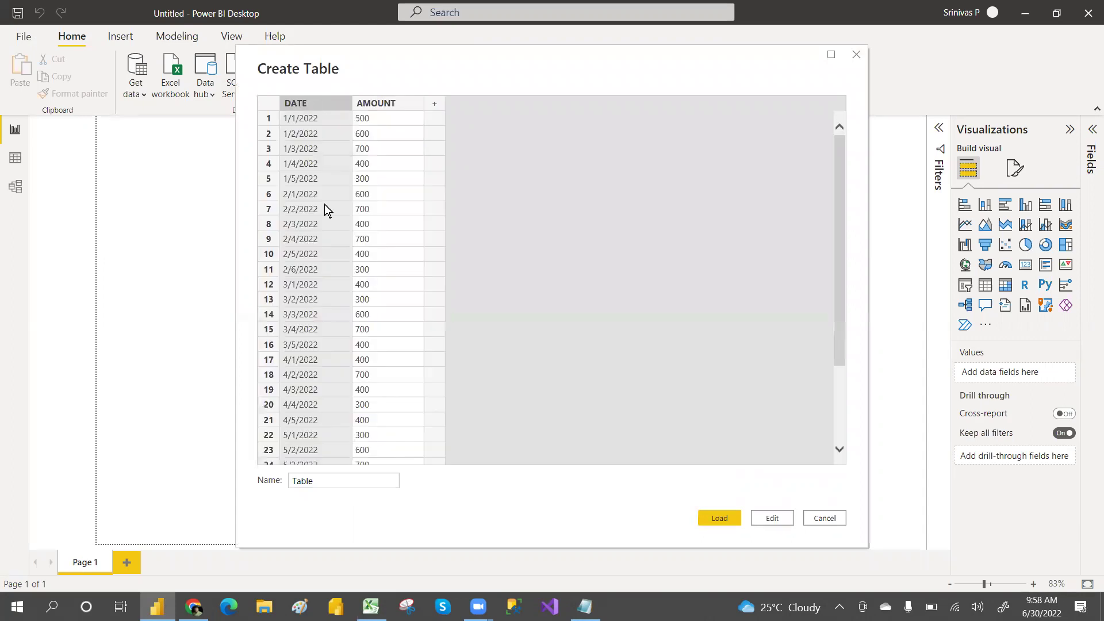
pyautogui.doubleClick(315, 479)
pyautogui.write('TEST')
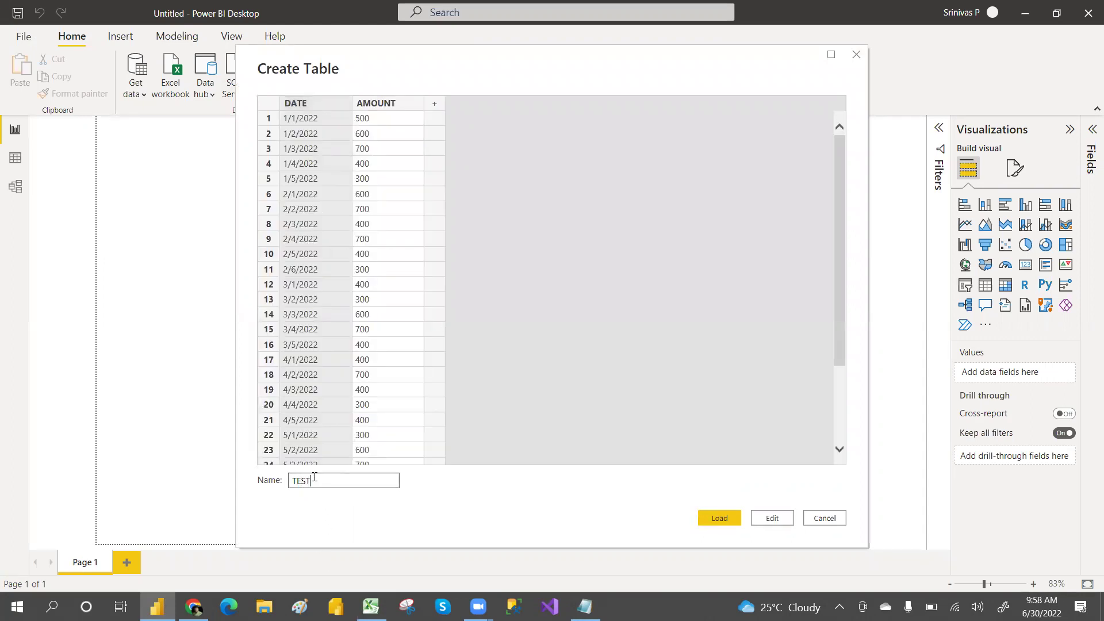
pyautogui.click(714, 519)
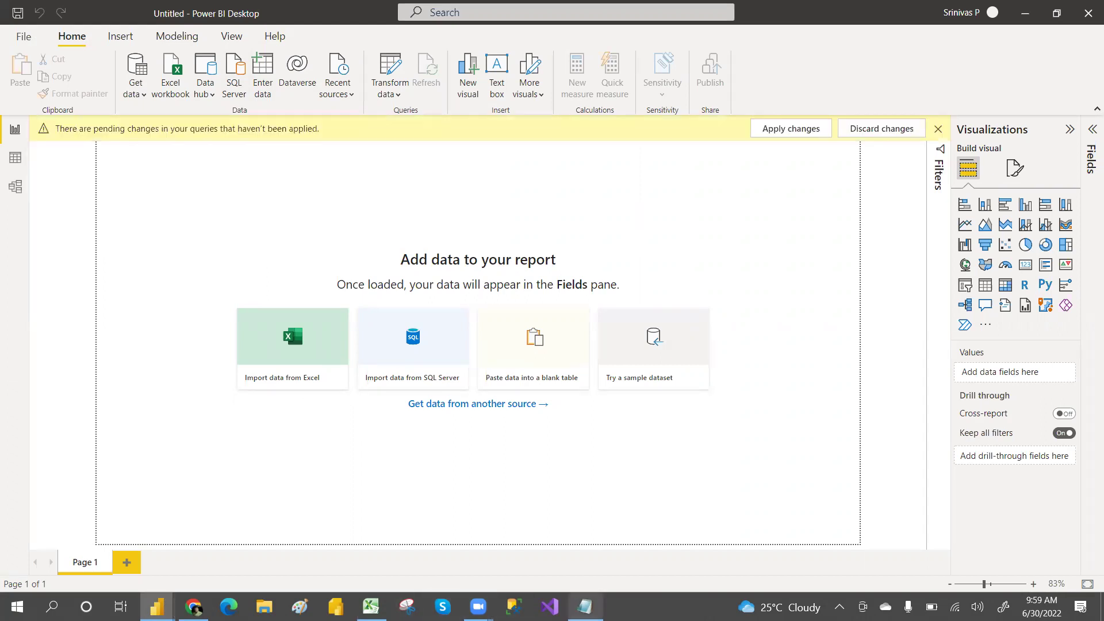
pyautogui.click(585, 606)
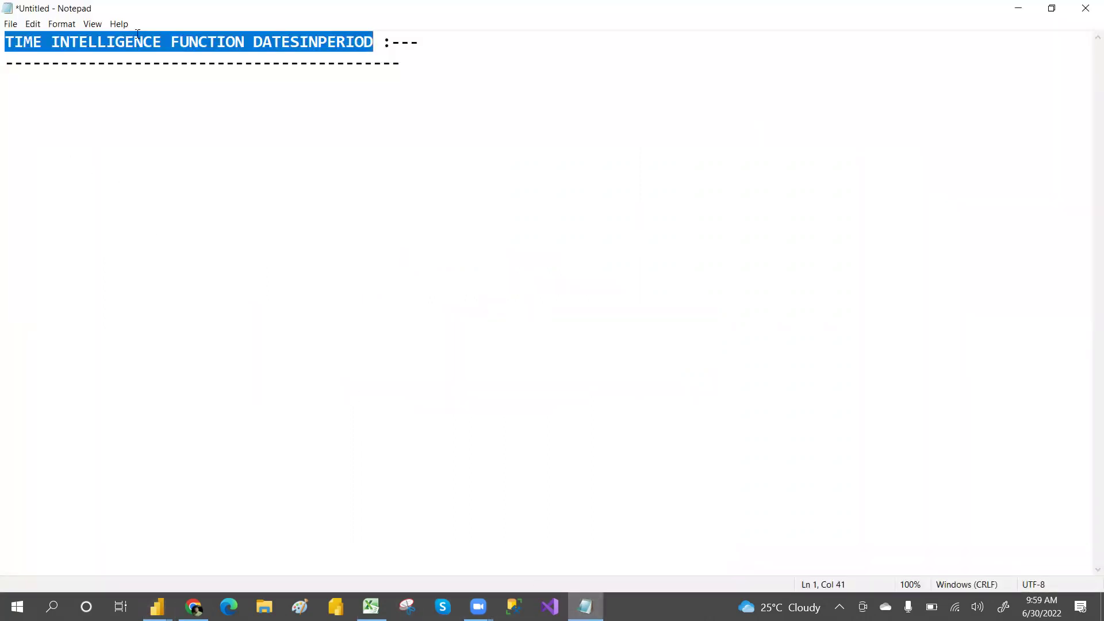
# Step: Type DATESINPERIOD(<DATE>,<STARTDATE>,NOOFINTERVALS,INTERVAL) on a new line below the title
pyautogui.click(417, 65)
pyautogui.press('Return')
pyautogui.press('Return')
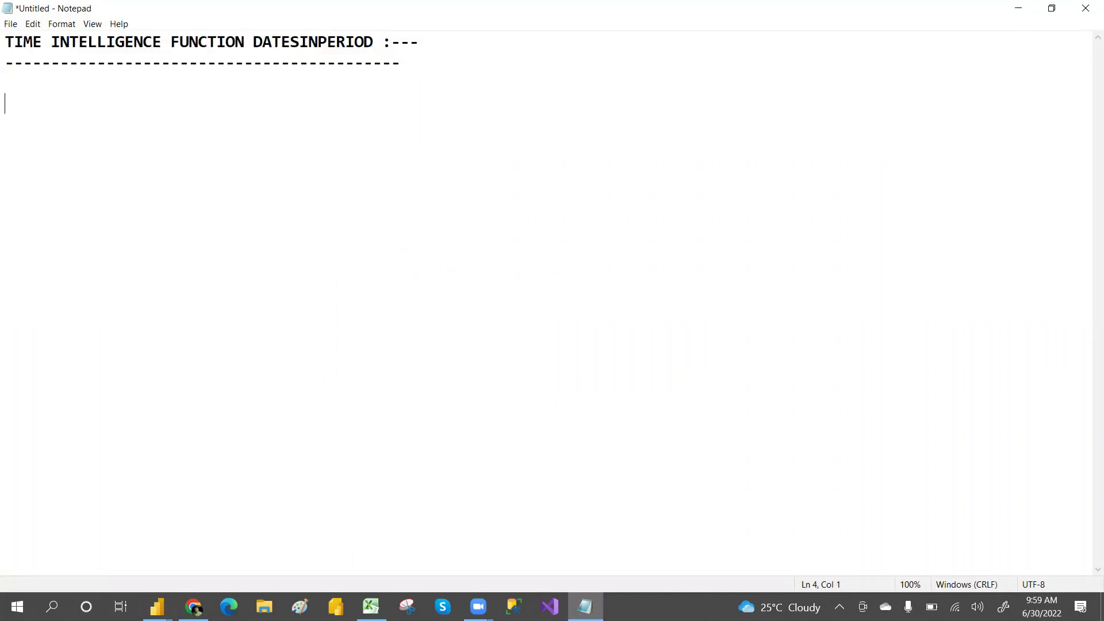
pyautogui.write('DATESINPERIOD')
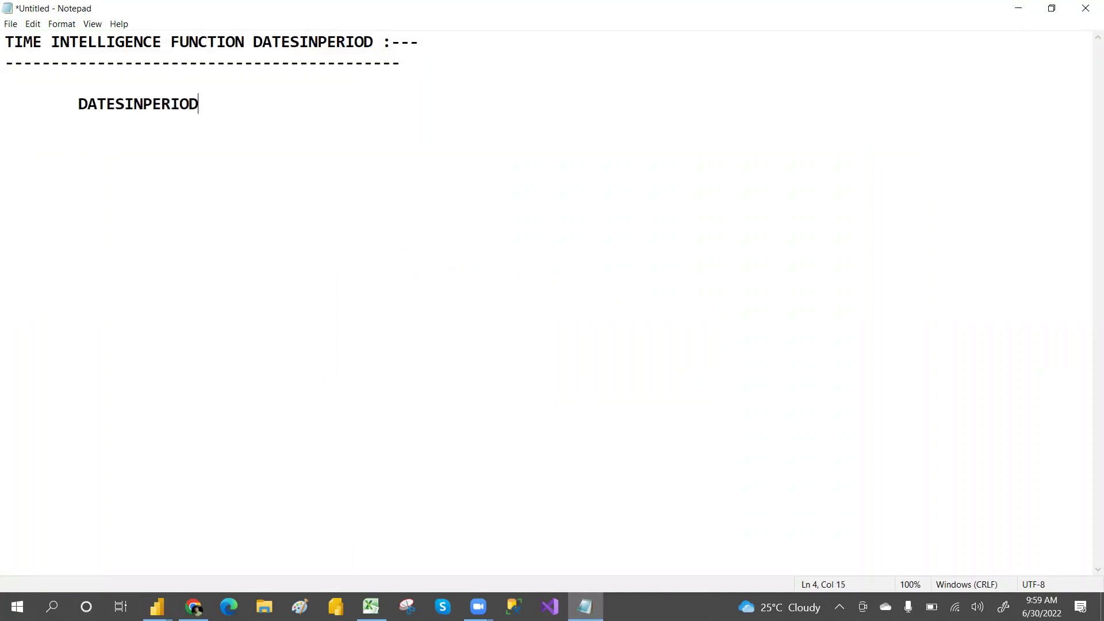
pyautogui.write('(<DATE')
pyautogui.write('>')
pyautogui.write(',<')
pyautogui.write('STARTDATE')
pyautogui.write('>')
pyautogui.write(',')
pyautogui.write('NOOF')
pyautogui.press('BackSpace')
pyautogui.write('OFINTERVE')
pyautogui.press('BackSpace')
pyautogui.write('ALS,INTERVA')
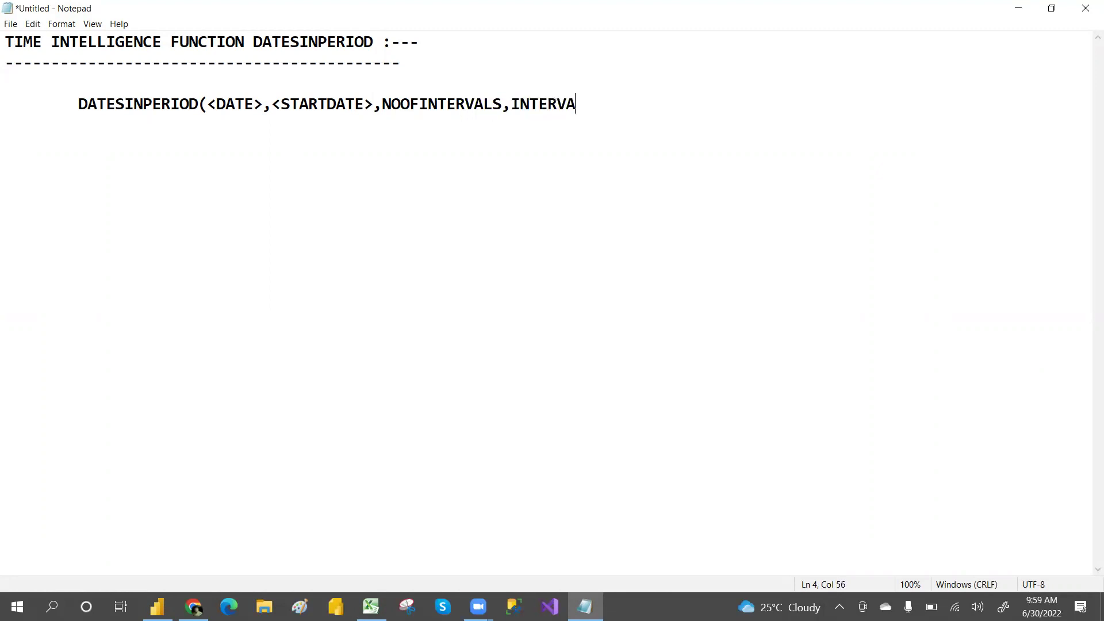
pyautogui.write('L)')
# Step: Highlight the <DATE> and NOOFINTERVALS arguments to explain them
pyautogui.click(213, 99)
pyautogui.moveTo(209, 102); pyautogui.dragTo(374, 101)
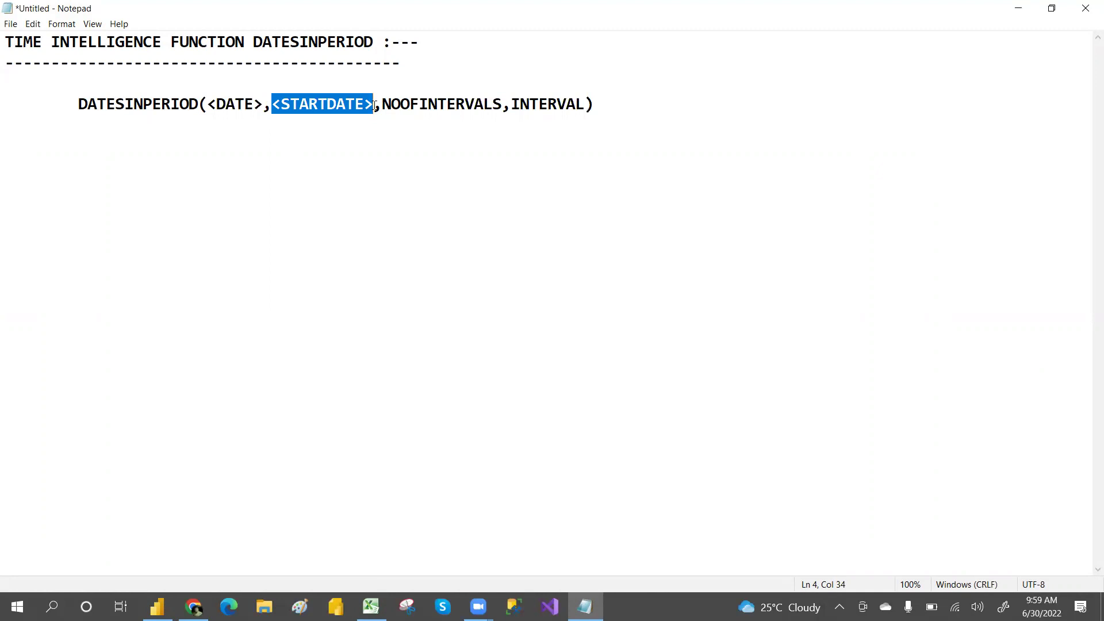
pyautogui.moveTo(382, 104); pyautogui.dragTo(502, 104)
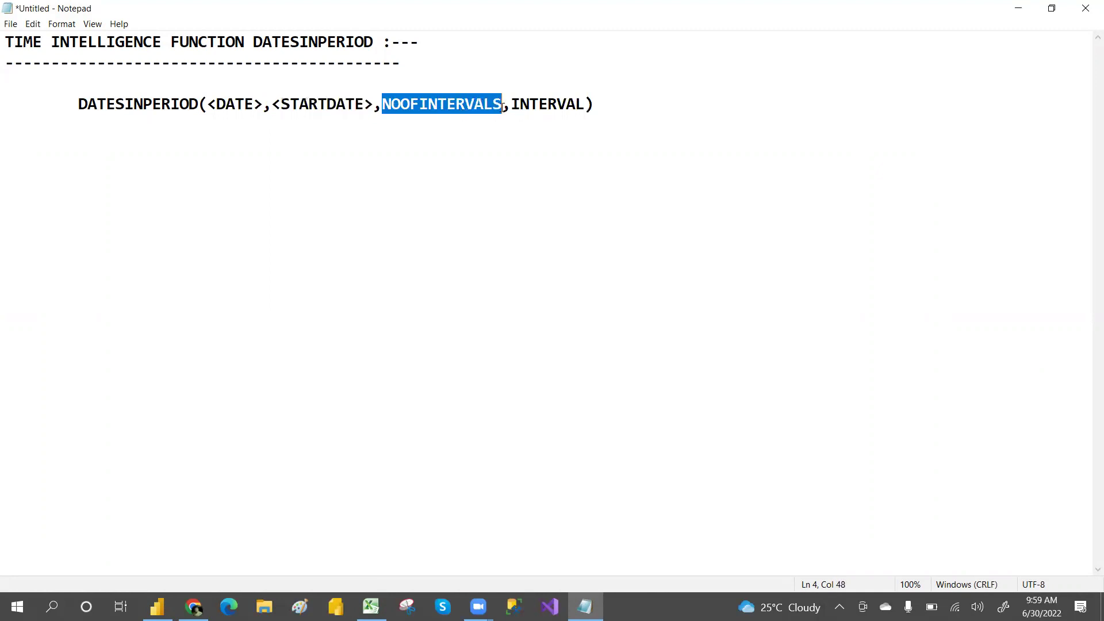
pyautogui.click(600, 108)
# Step: On an indented line, note -4 as the example interval count, followed by YEAR and QTR
pyautogui.press('Return')
pyautogui.press('Tab')
pyautogui.press('Tab')
pyautogui.press('Tab')
pyautogui.press('Tab')
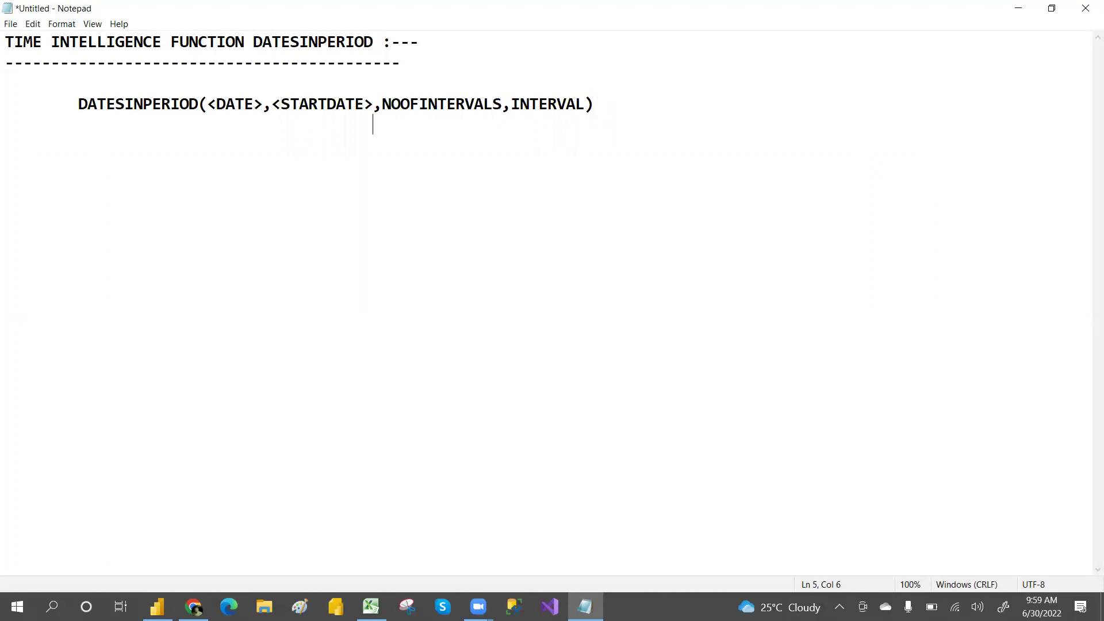
pyautogui.write('-1')
pyautogui.press('BackSpace')
pyautogui.write('2')
pyautogui.press('BackSpace')
pyautogui.write('3')
pyautogui.press('BackSpace')
pyautogui.write('4,YEAR')
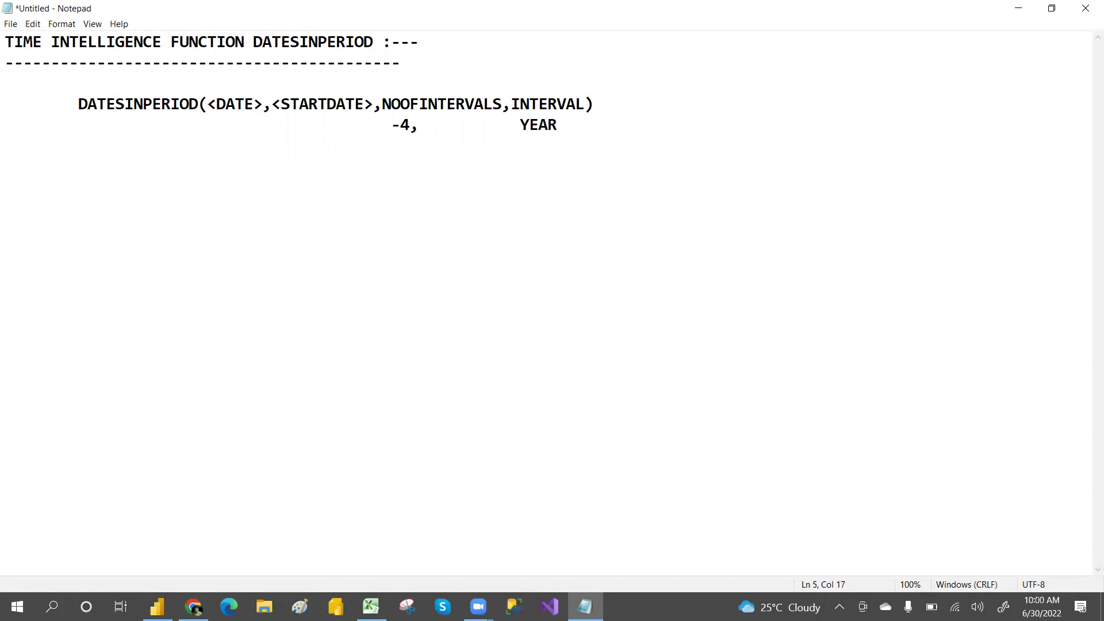
pyautogui.write('QTR')
# Step: Add MONTH and DAY as further interval options on indented lines below
pyautogui.press('Return')
pyautogui.press('Tab')
pyautogui.press('Tab')
pyautogui.press('Tab')
pyautogui.press('Tab')
pyautogui.write('MONTH')
pyautogui.press('Return')
pyautogui.press('Tab')
pyautogui.press('Tab')
pyautogui.press('Tab')
pyautogui.press('Tab')
pyautogui.write('DA')
pyautogui.press('BackSpace')
pyautogui.write('AY')
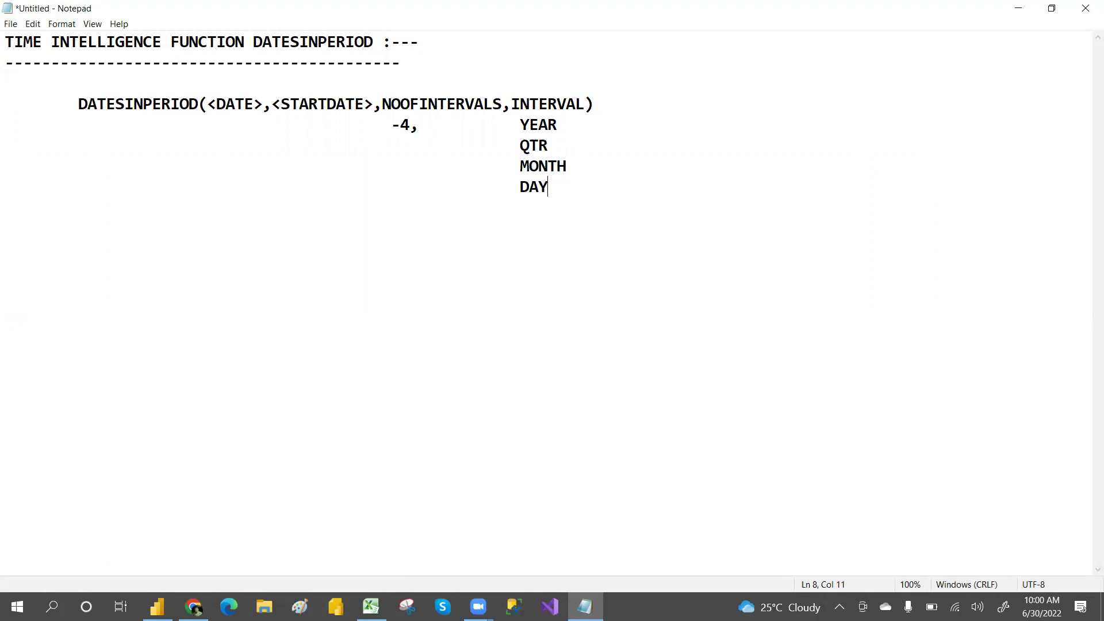
pyautogui.moveTo(388, 119); pyautogui.dragTo(410, 124)
pyautogui.moveTo(272, 104); pyautogui.dragTo(372, 104)
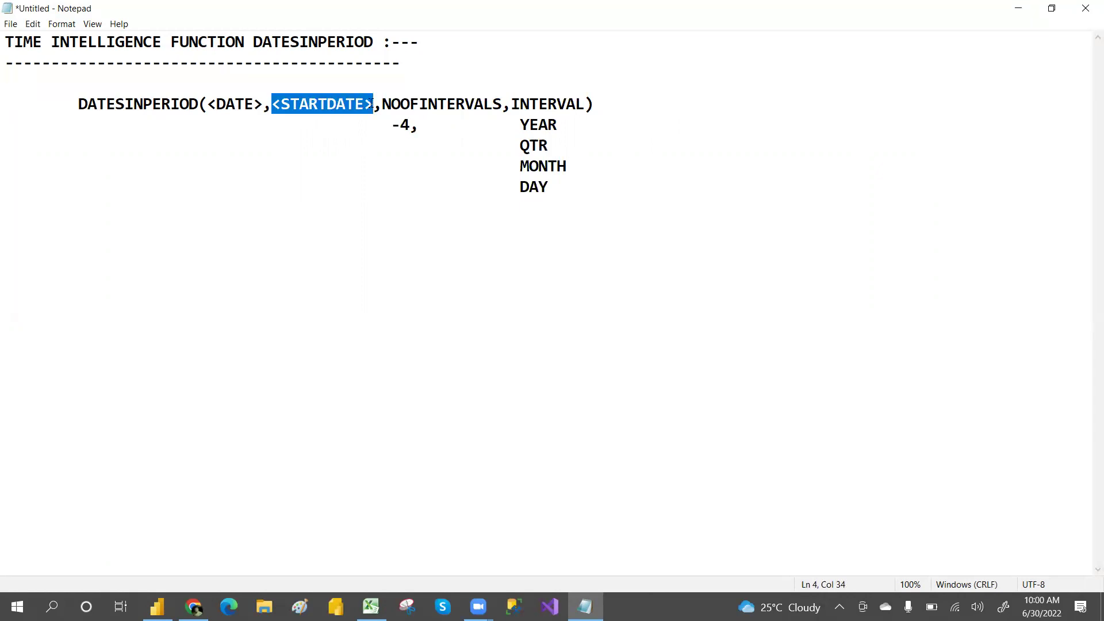
pyautogui.doubleClick(321, 104)
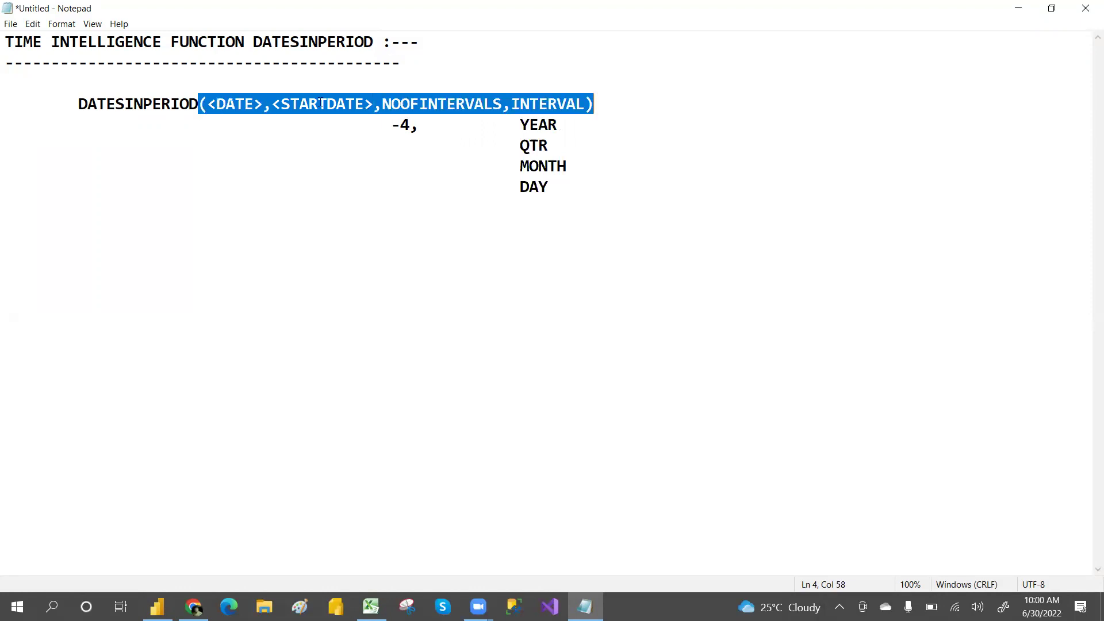
pyautogui.doubleClick(321, 104)
pyautogui.moveTo(392, 127); pyautogui.dragTo(422, 128)
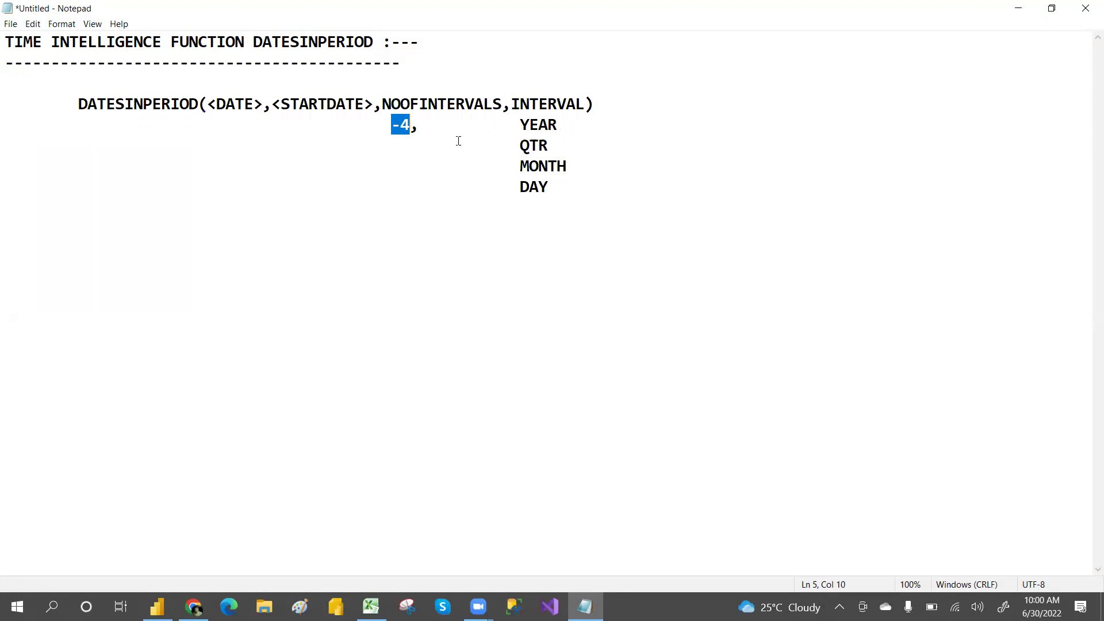
pyautogui.moveTo(516, 165); pyautogui.dragTo(568, 165)
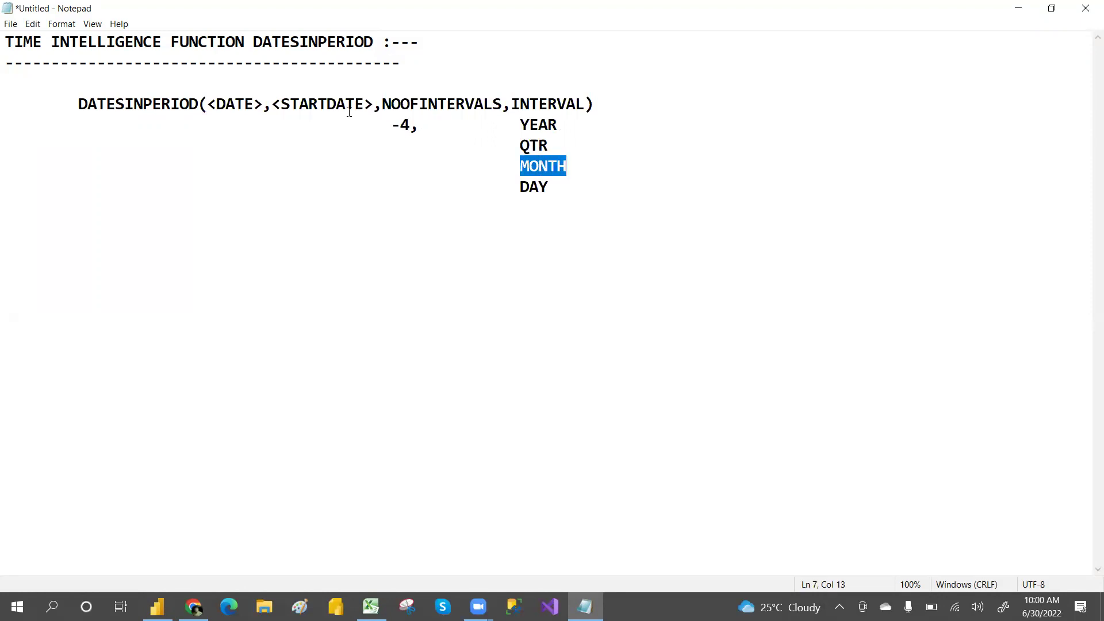
pyautogui.moveTo(271, 97); pyautogui.dragTo(370, 104)
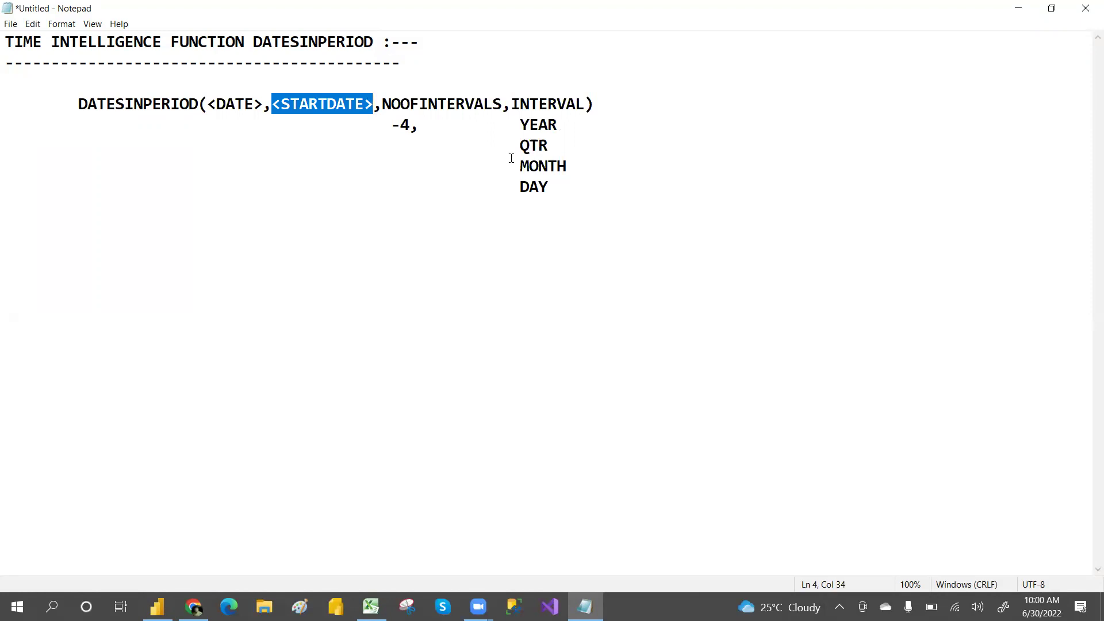
pyautogui.moveTo(516, 166); pyautogui.dragTo(568, 166)
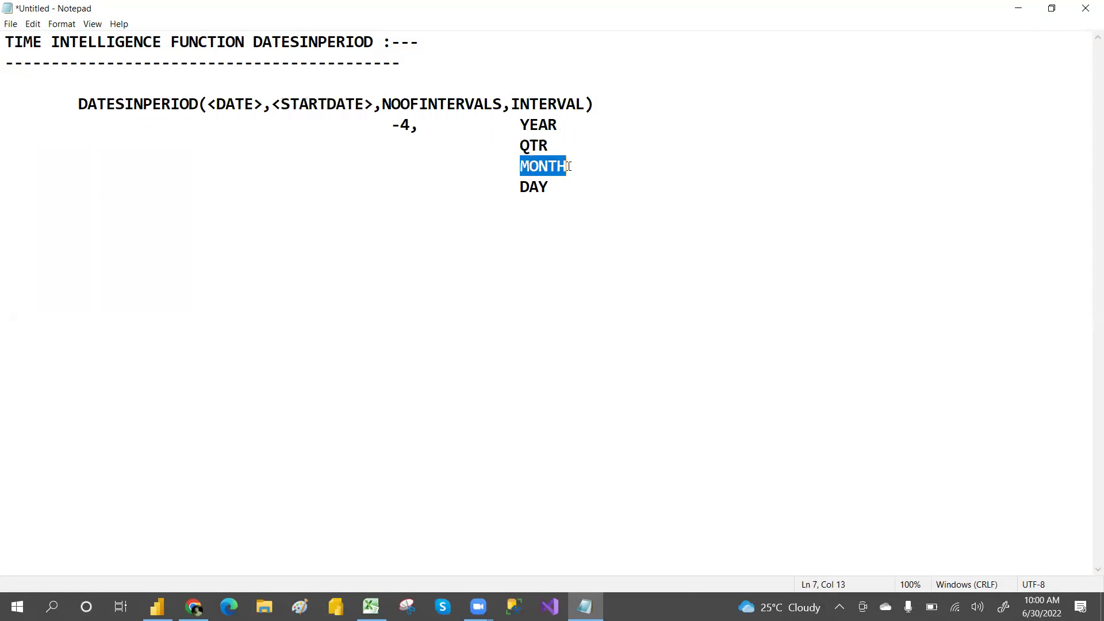
pyautogui.moveTo(390, 125); pyautogui.dragTo(410, 125)
pyautogui.moveTo(272, 104); pyautogui.dragTo(374, 104)
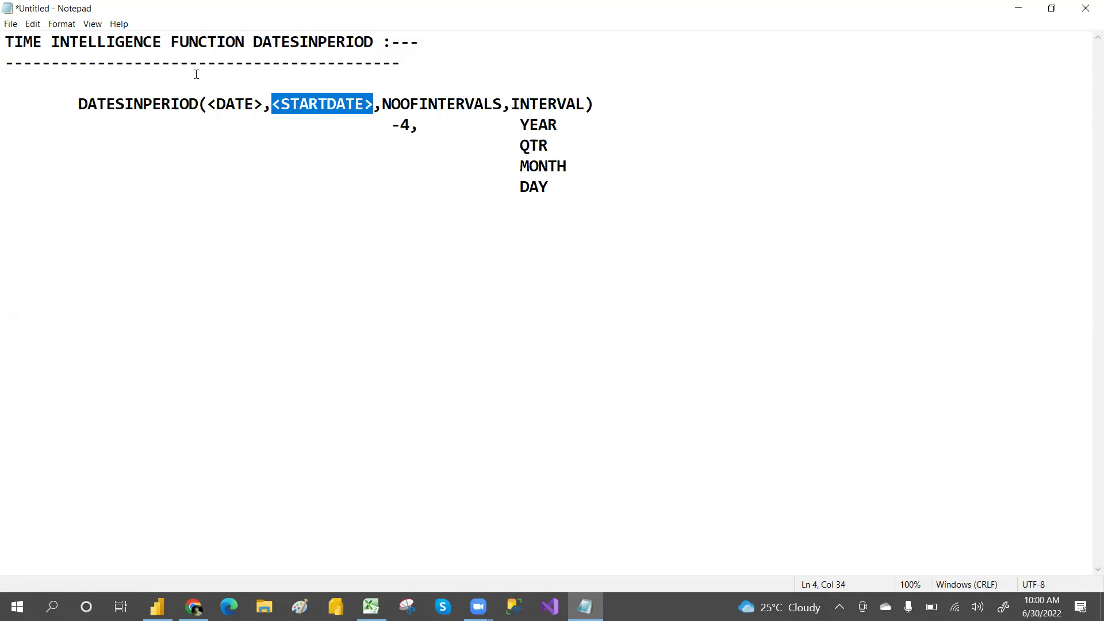
pyautogui.click(113, 79)
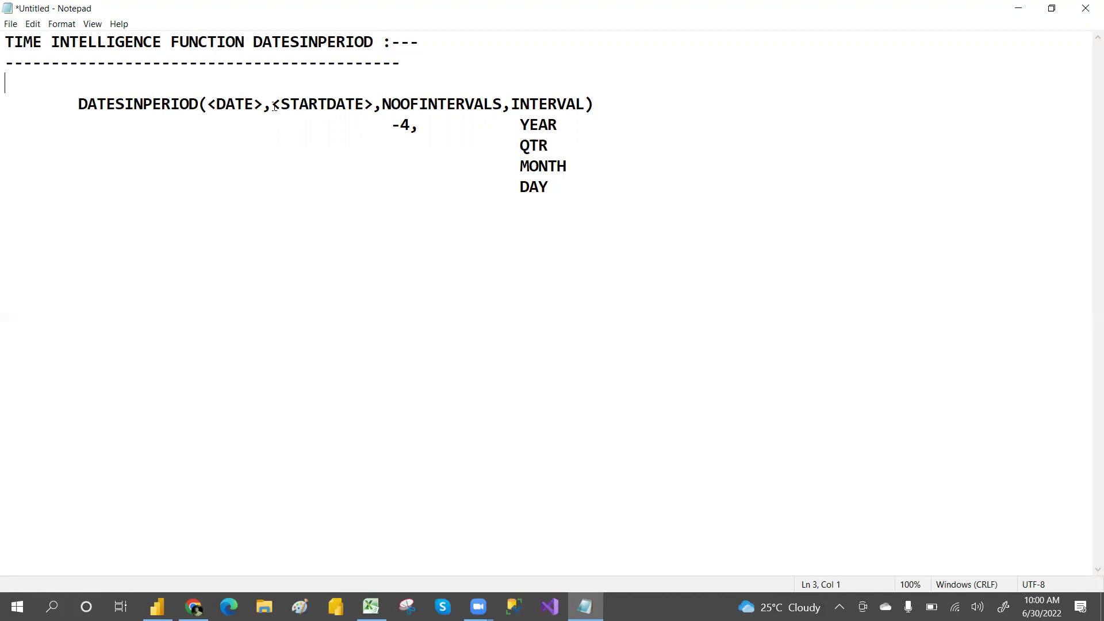
pyautogui.moveTo(274, 106); pyautogui.dragTo(374, 107)
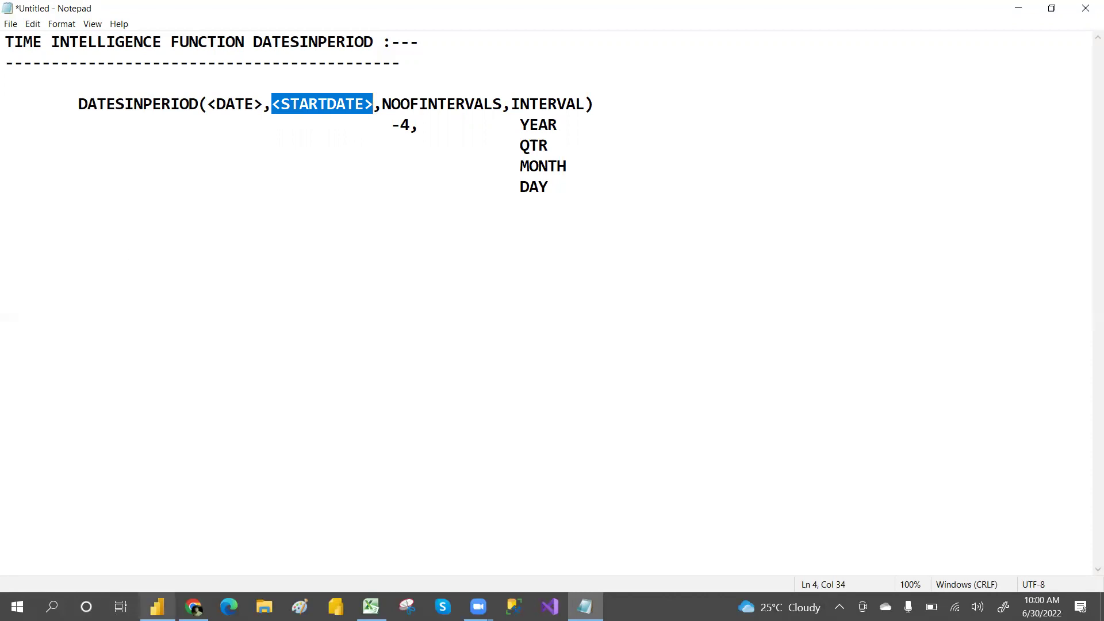
pyautogui.click(157, 606)
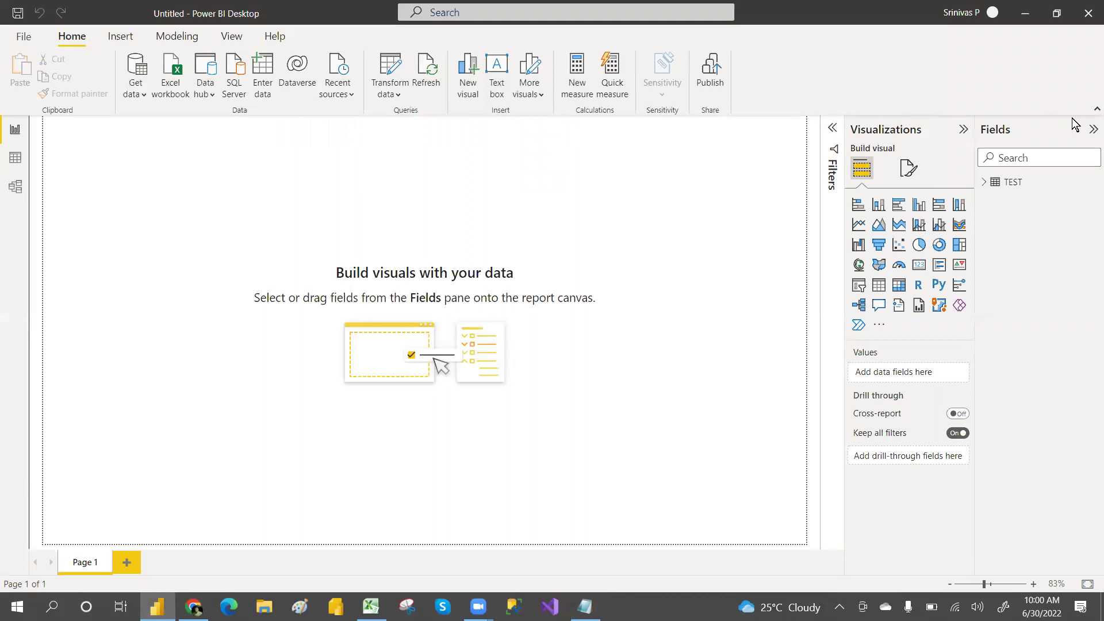
# Step: Build a table visual of TEST's DATE (plain dates, not hierarchy) and AMOUNT, then enlarge and centre it
pyautogui.click(989, 184)
pyautogui.click(1006, 217)
pyautogui.click(1007, 200)
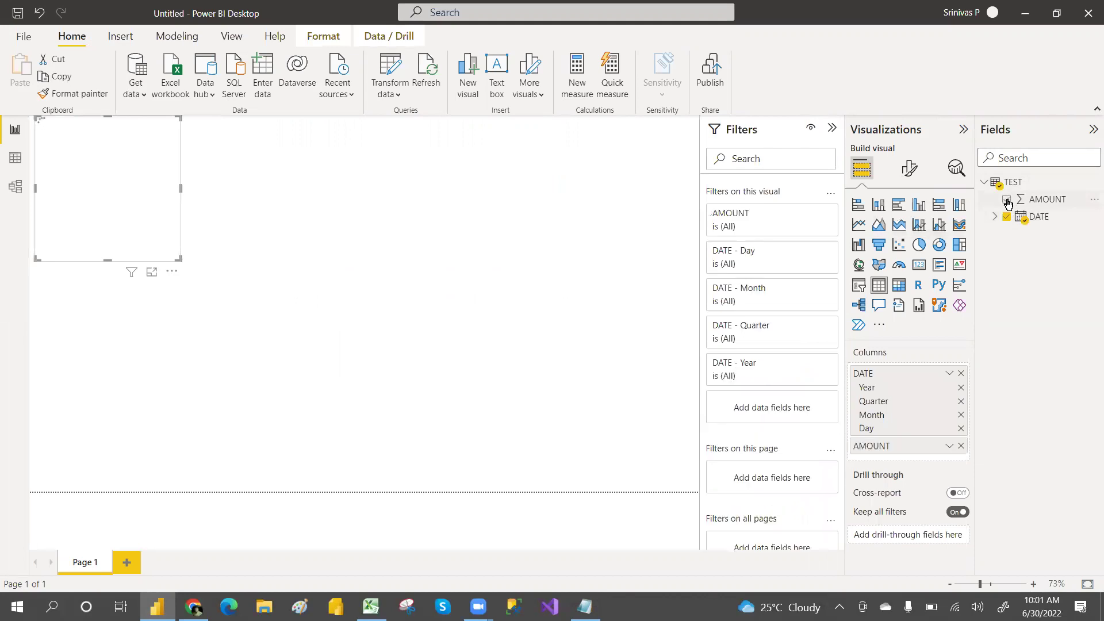
pyautogui.click(948, 373)
pyautogui.click(990, 449)
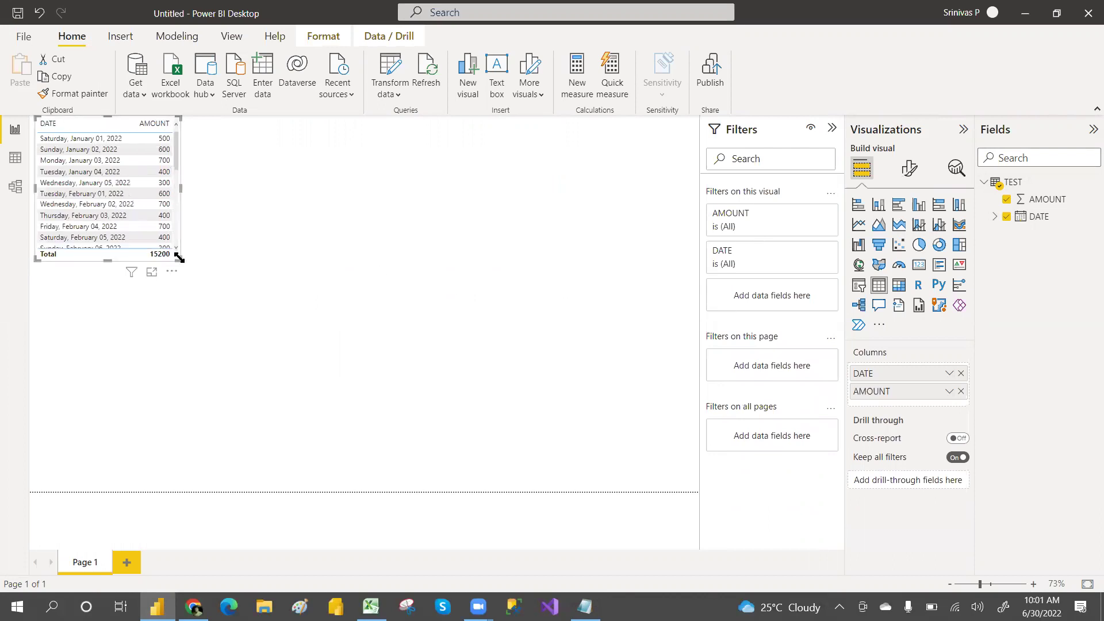
pyautogui.moveTo(179, 257); pyautogui.dragTo(312, 492)
pyautogui.moveTo(341, 353); pyautogui.dragTo(436, 371)
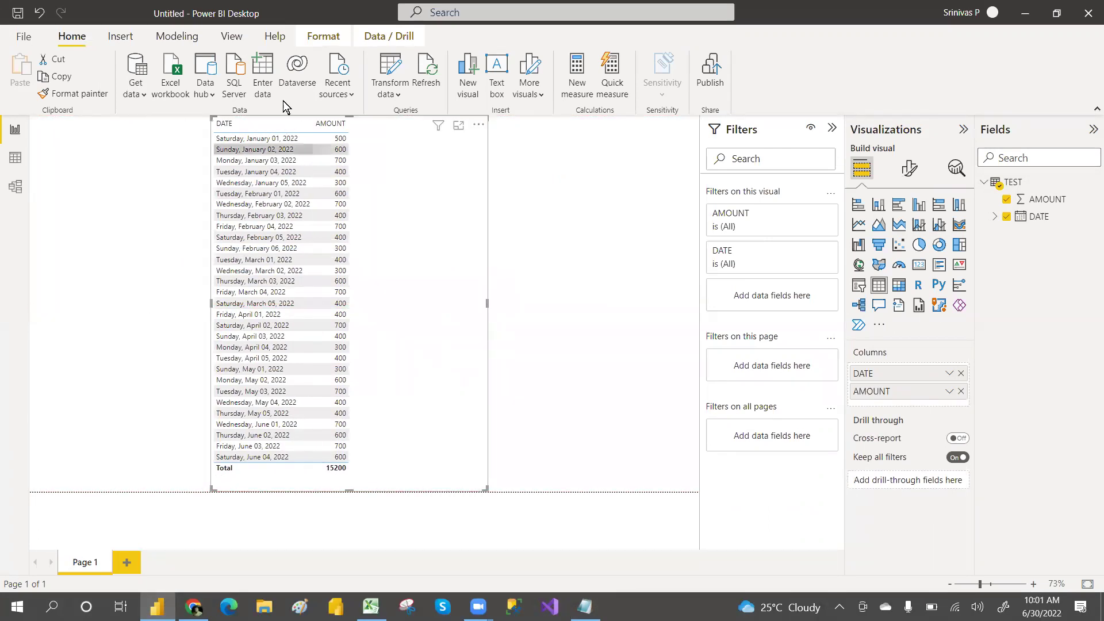
# Step: Begin the measure LAST 3 MONTHS AMT = CALCULATE(SUM(TEST[AMOUNT]), ...)
pyautogui.click(589, 223)
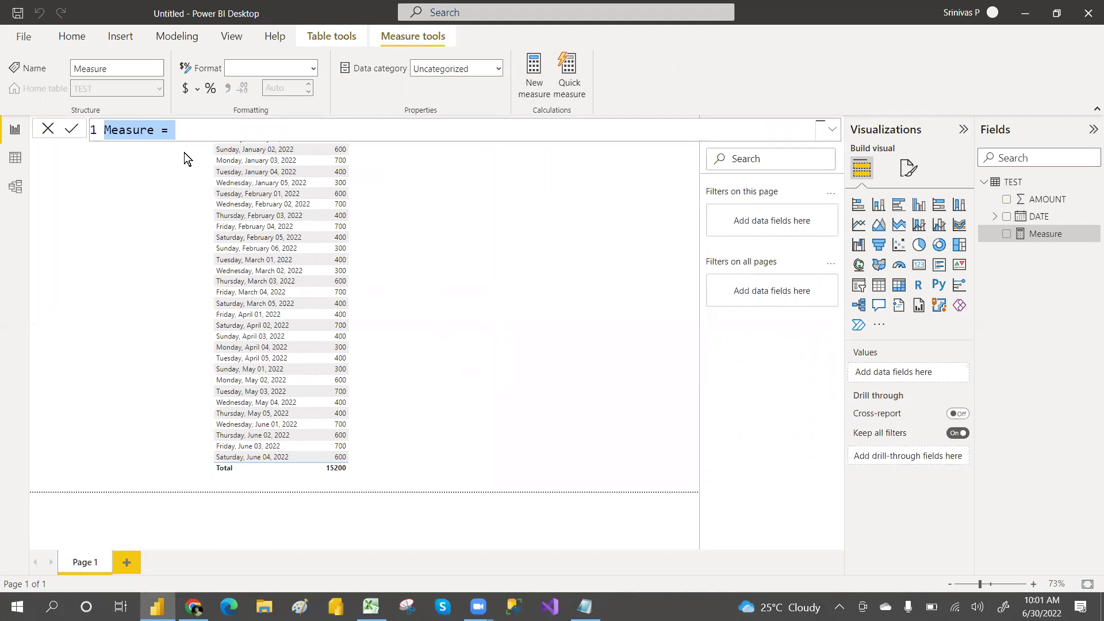
pyautogui.write('LAST 3')
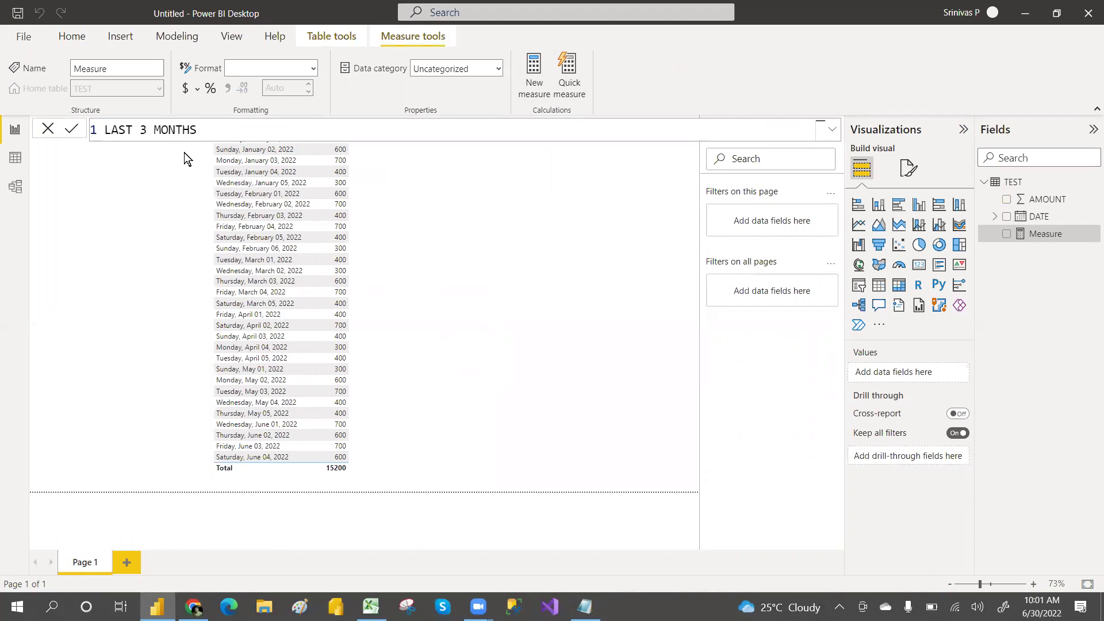
pyautogui.write('MONTHS AMT = CAL')
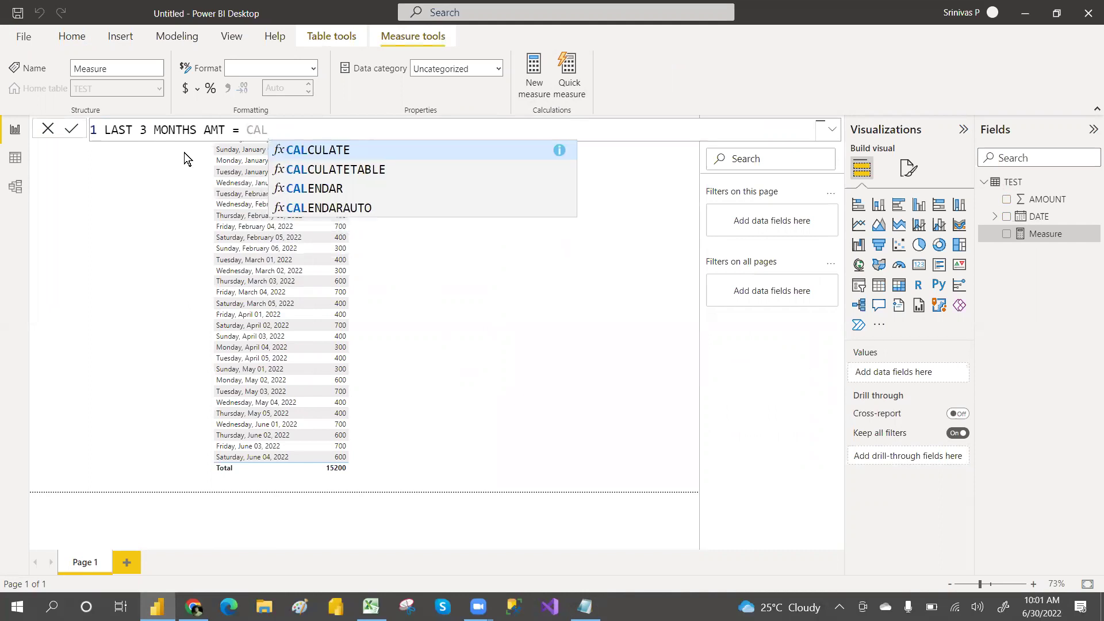
pyautogui.press('Tab')
pyautogui.write('SU')
pyautogui.press('Tab')
pyautogui.press('Down')
pyautogui.press('Down')
pyautogui.press('Up')
pyautogui.press('Tab')
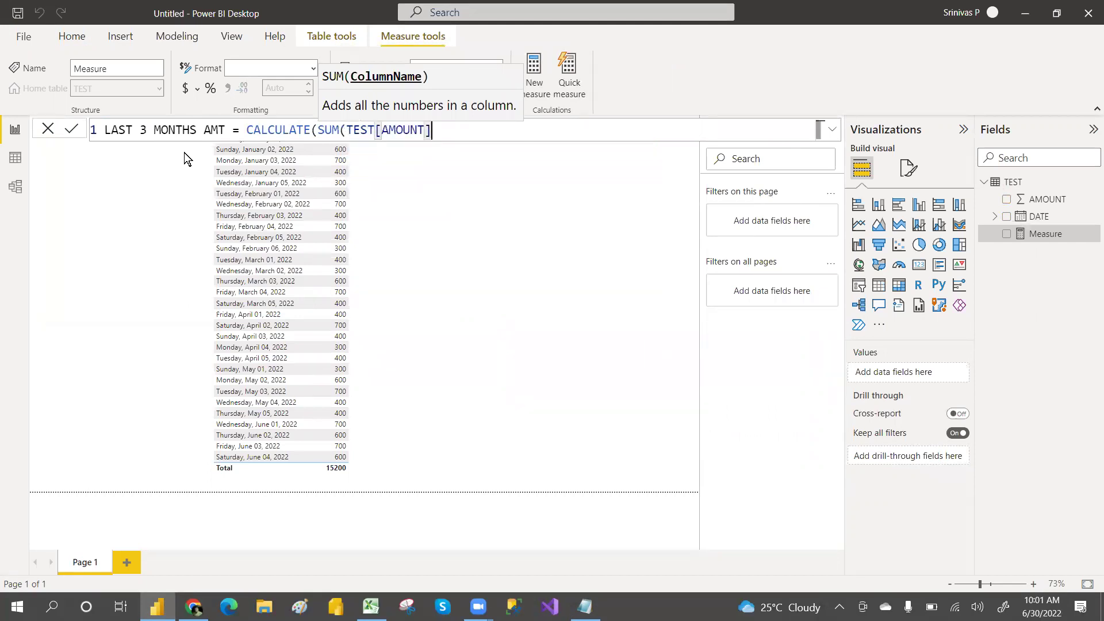
pyautogui.write(',')
pyautogui.press('BackSpace')
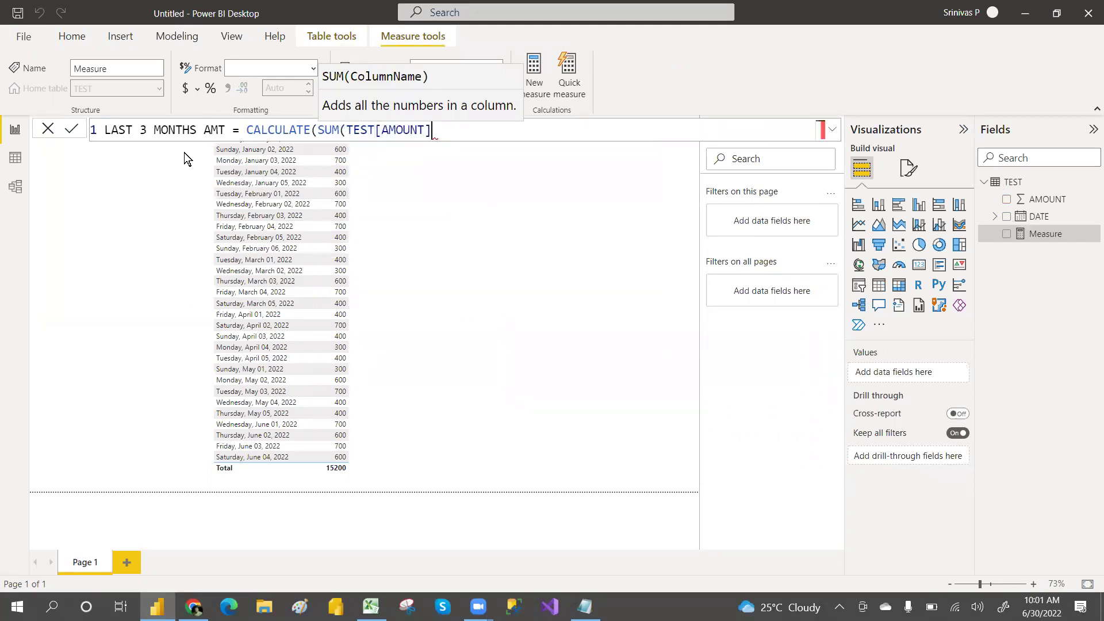
pyautogui.write('),')
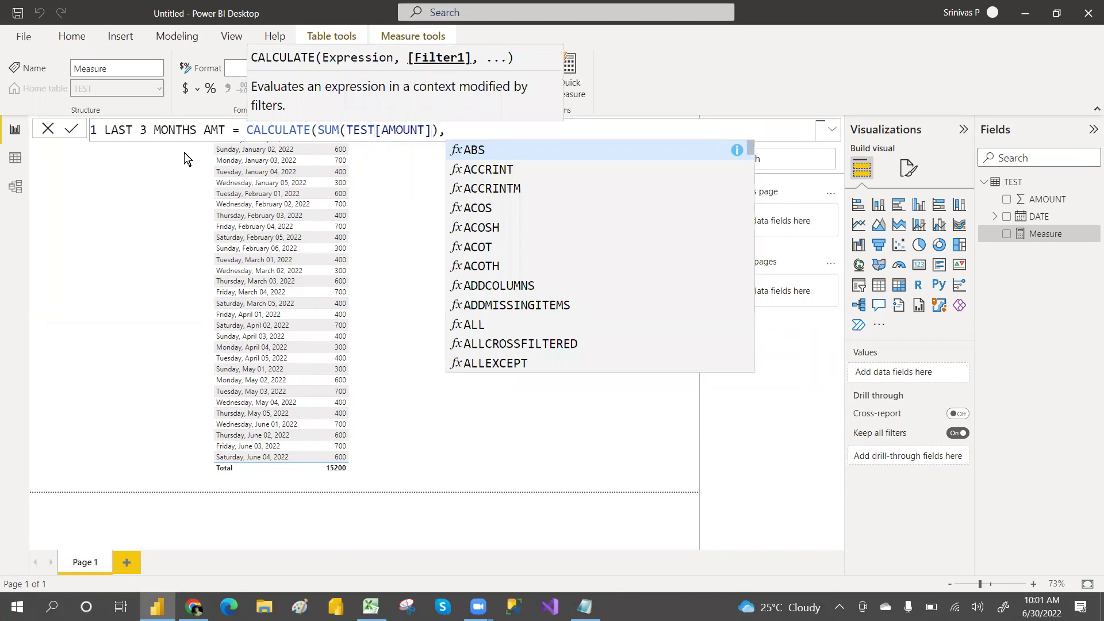
pyautogui.press('Tab')
pyautogui.press('BackSpace')
pyautogui.press('BackSpace')
pyautogui.press('BackSpace')
pyautogui.press('BackSpace')
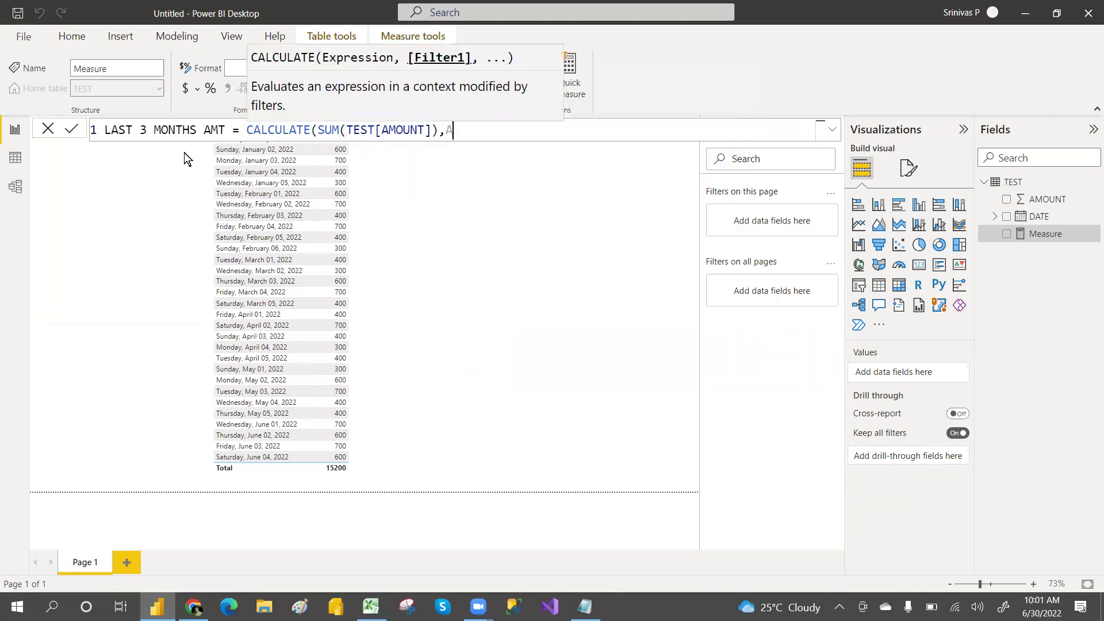
# Step: Add DATESINPERIOD(TEST[DATE]) on an indented second line and commit the formula
pyautogui.hotkey('shift', 'Return')
pyautogui.press('Tab')
pyautogui.press('Tab')
pyautogui.press('Tab')
pyautogui.press('Tab')
pyautogui.press('Tab')
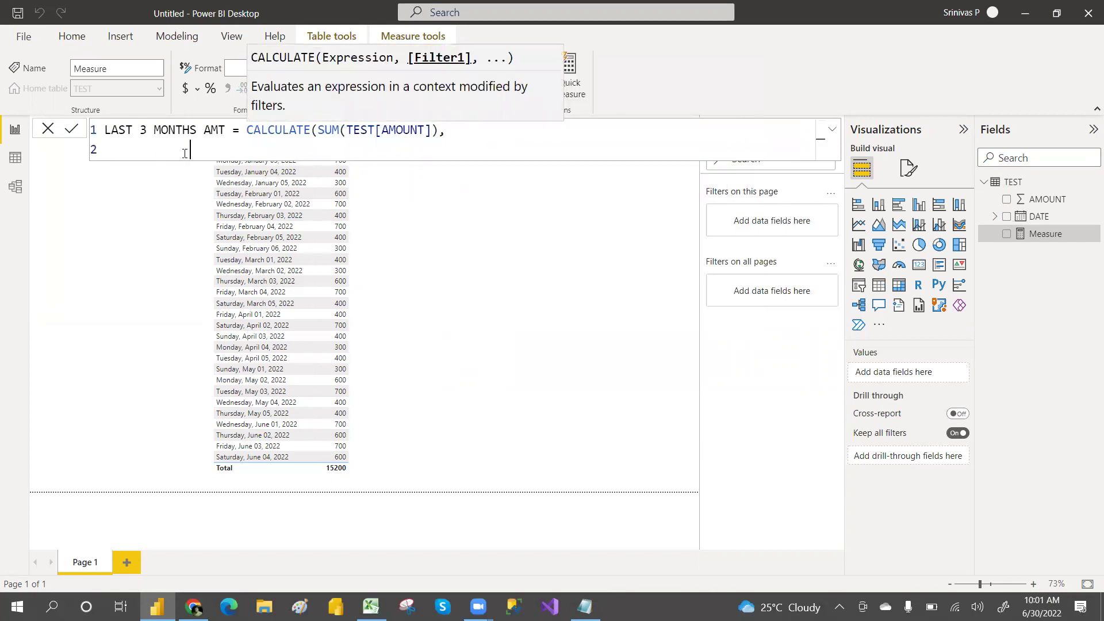
pyautogui.write('DATE')
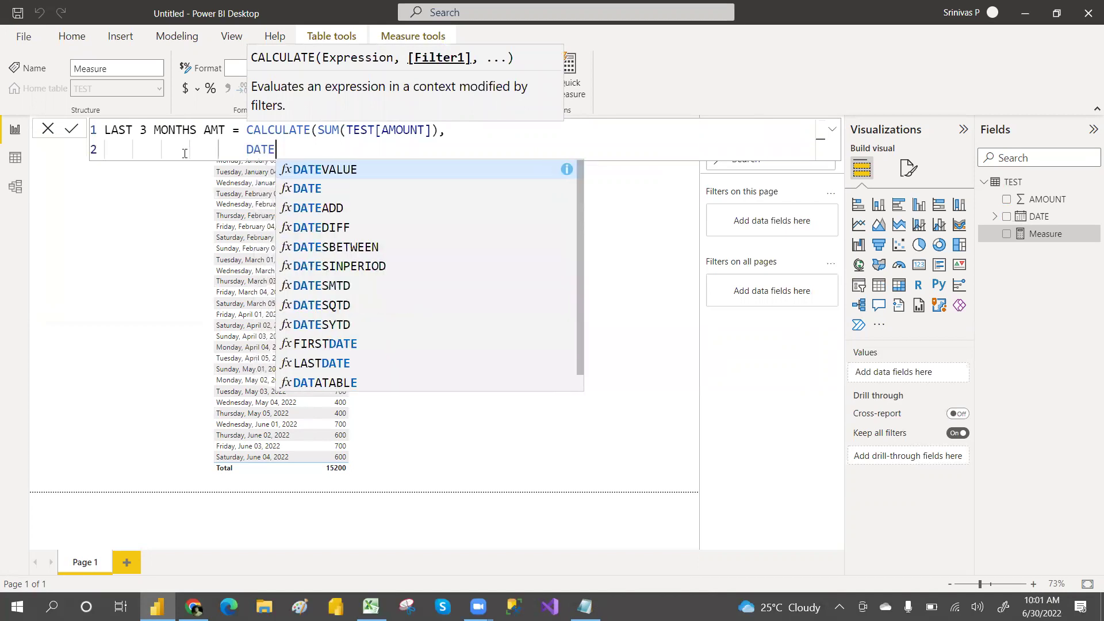
pyautogui.write('SI')
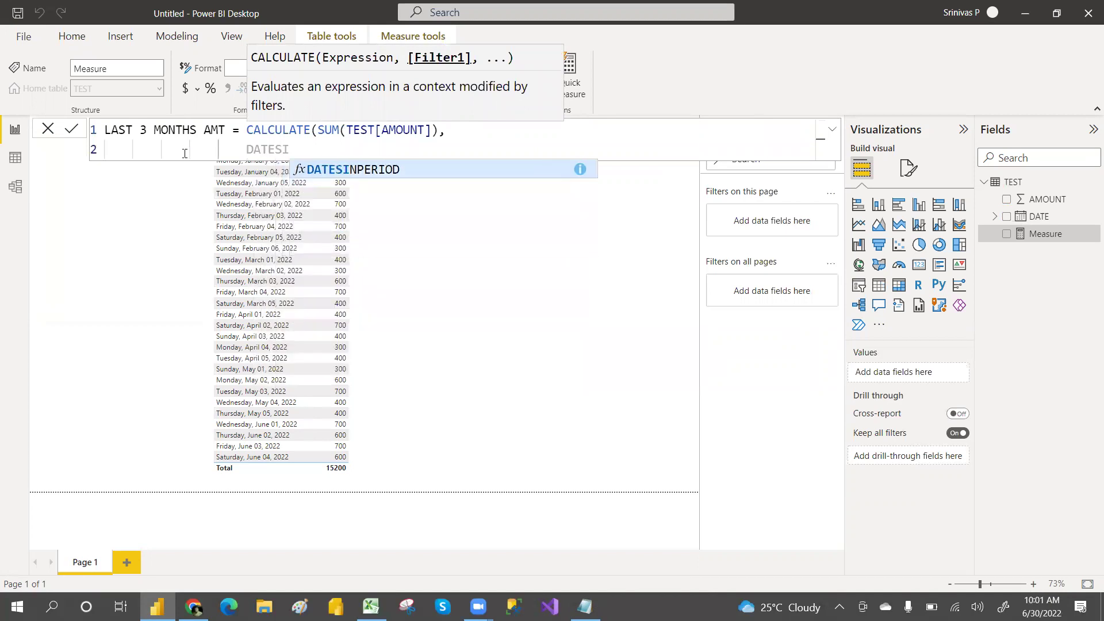
pyautogui.press('Tab')
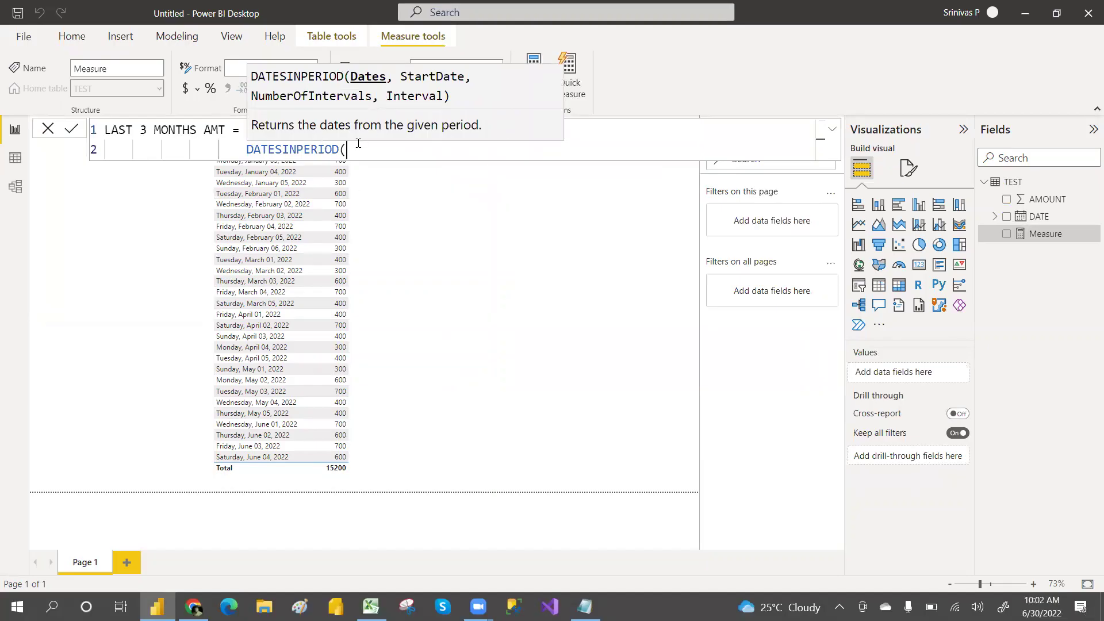
pyautogui.write('DATE')
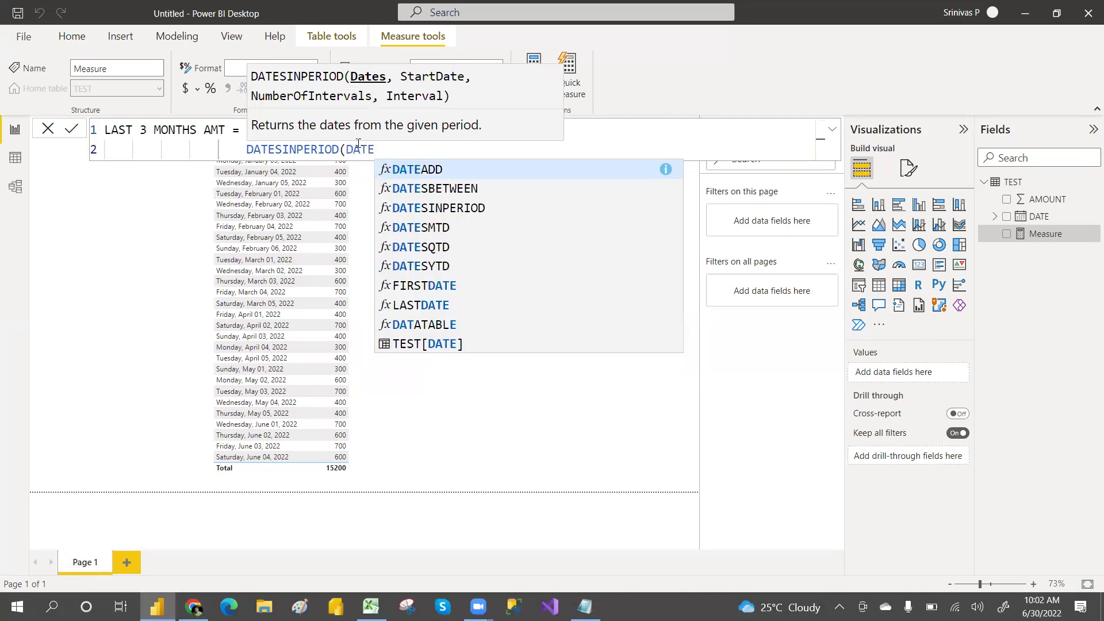
pyautogui.click(422, 344)
pyautogui.write('))')
pyautogui.press('Return')
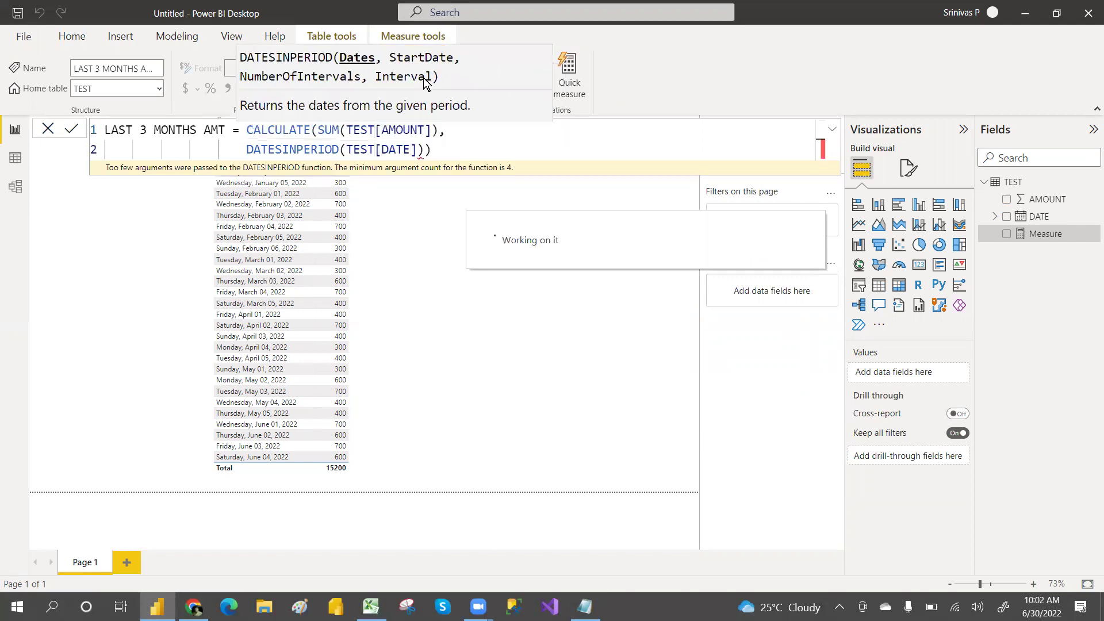
pyautogui.press('BackSpace')
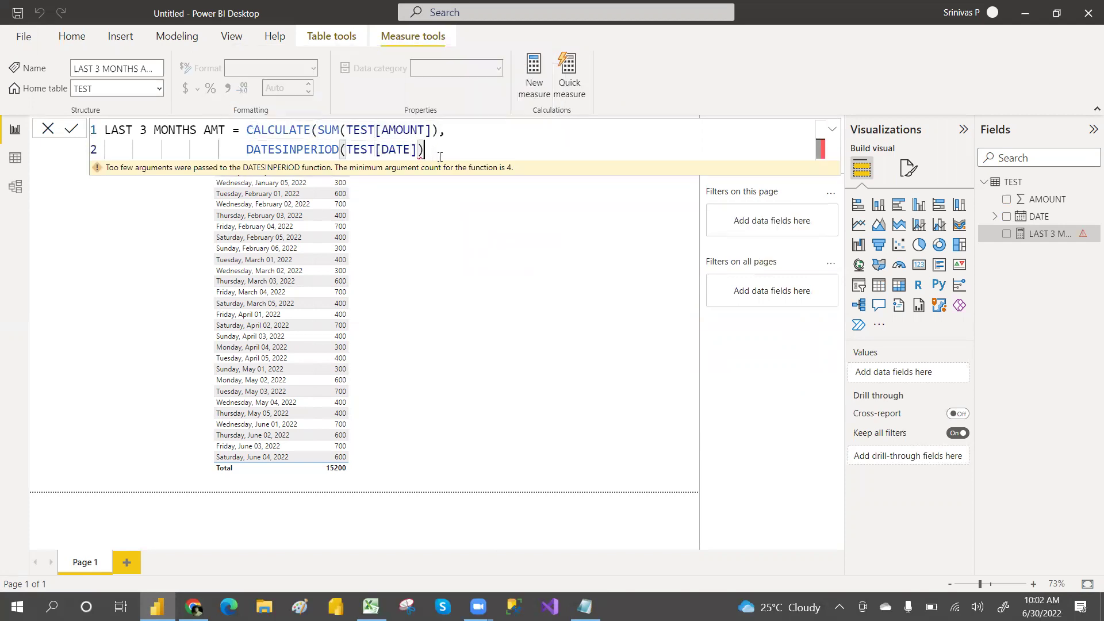
pyautogui.write(',')
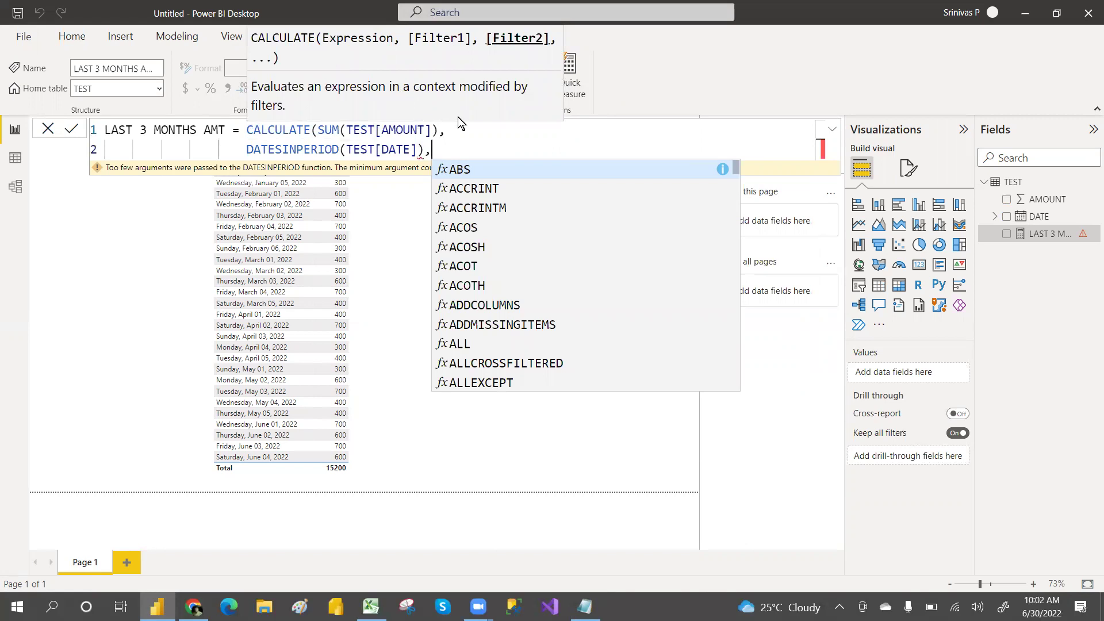
# Step: Give DATESINPERIOD the arguments MAX(TEST[DATE]), -1 and MONTH
pyautogui.press('BackSpace')
pyautogui.press('BackSpace')
pyautogui.write(',')
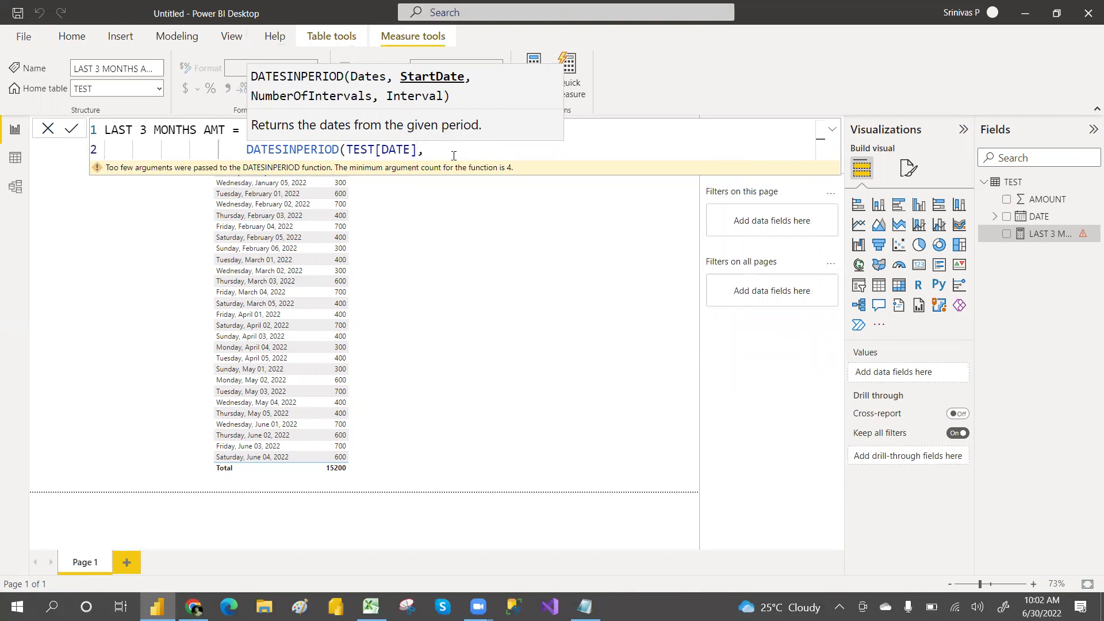
pyautogui.write('MA')
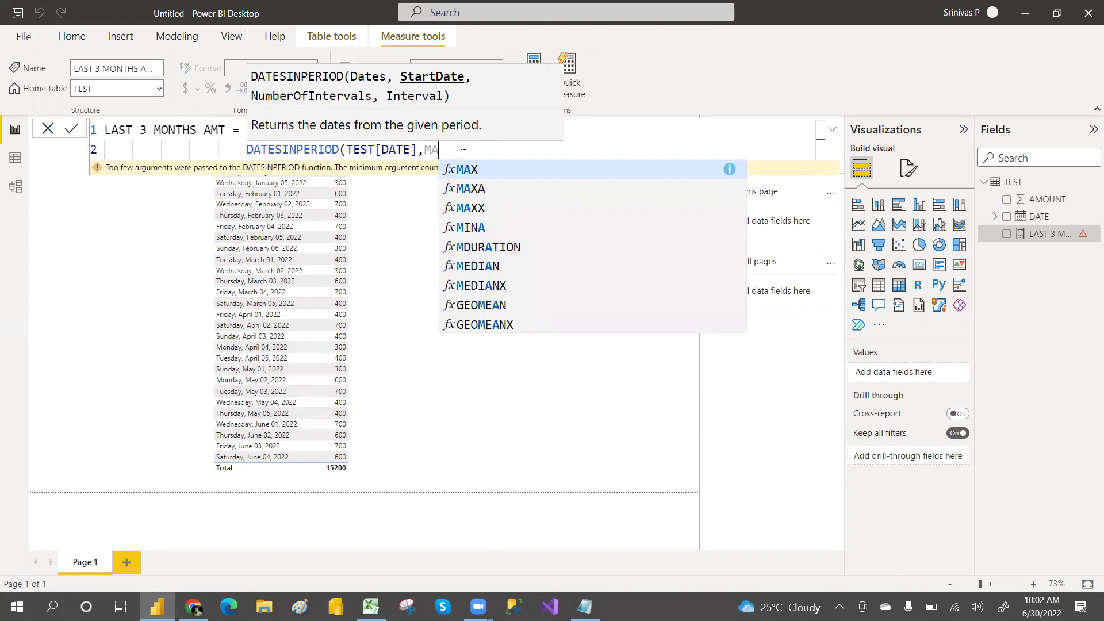
pyautogui.click(475, 170)
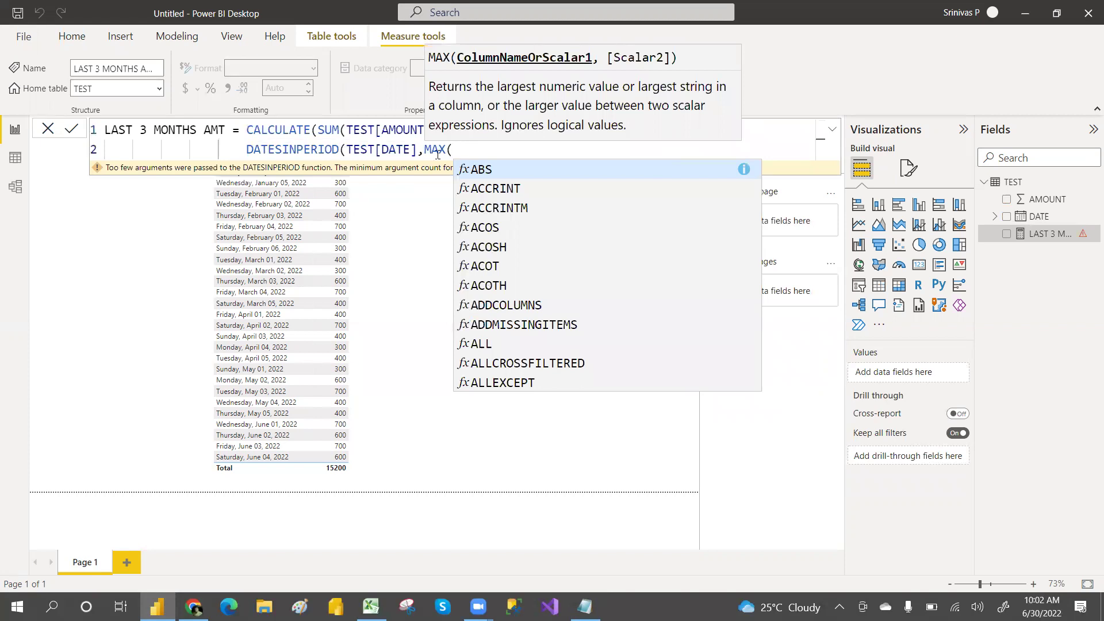
pyautogui.write('DATE')
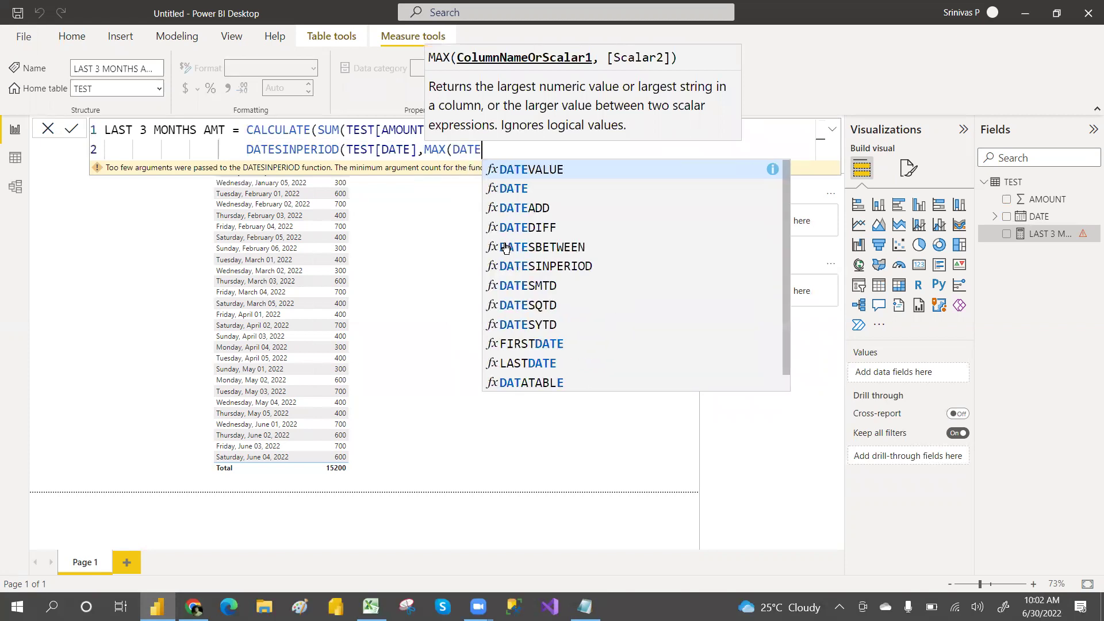
pyautogui.press('BackSpace')
pyautogui.press('BackSpace')
pyautogui.press('BackSpace')
pyautogui.press('BackSpace')
pyautogui.write('TE')
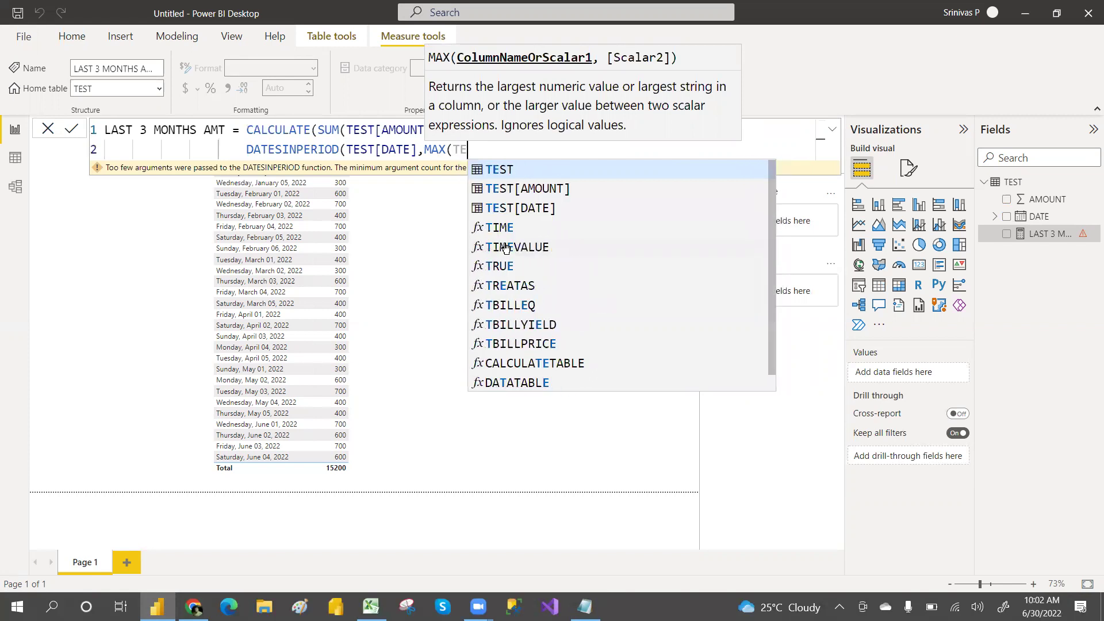
pyautogui.write('ST')
pyautogui.click(549, 209)
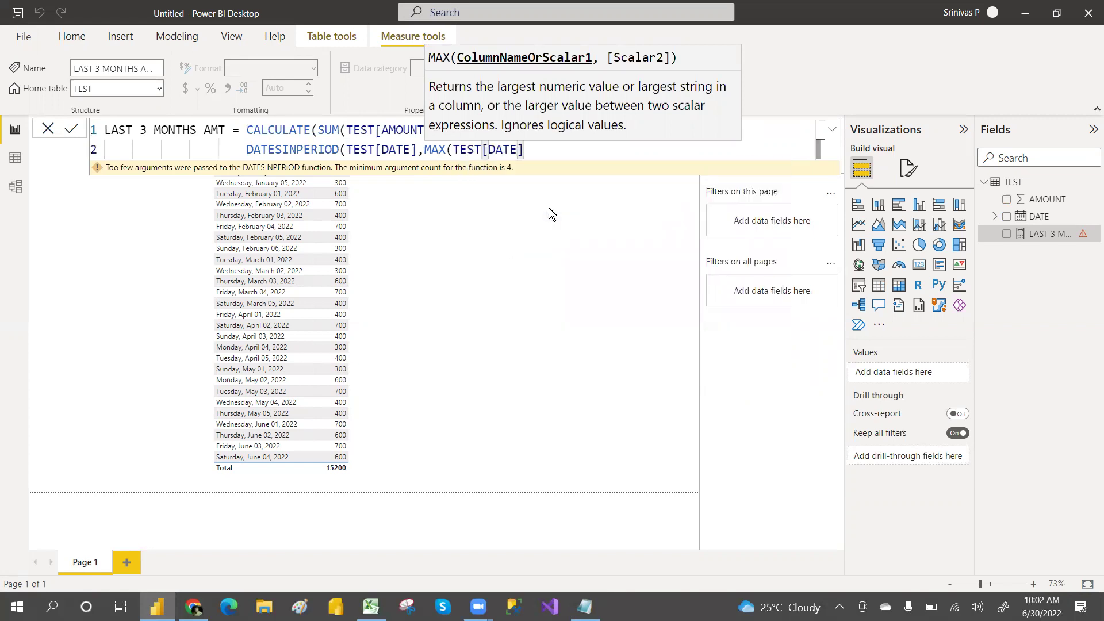
pyautogui.write(')))')
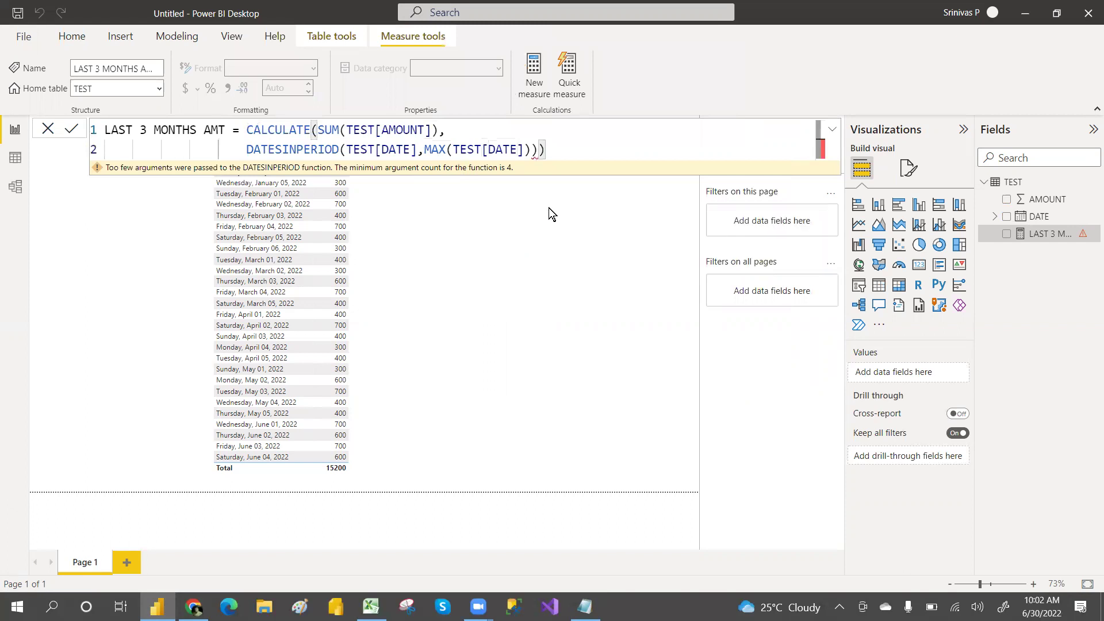
pyautogui.press('BackSpace')
pyautogui.press('BackSpace')
pyautogui.press('BackSpace')
pyautogui.write('),')
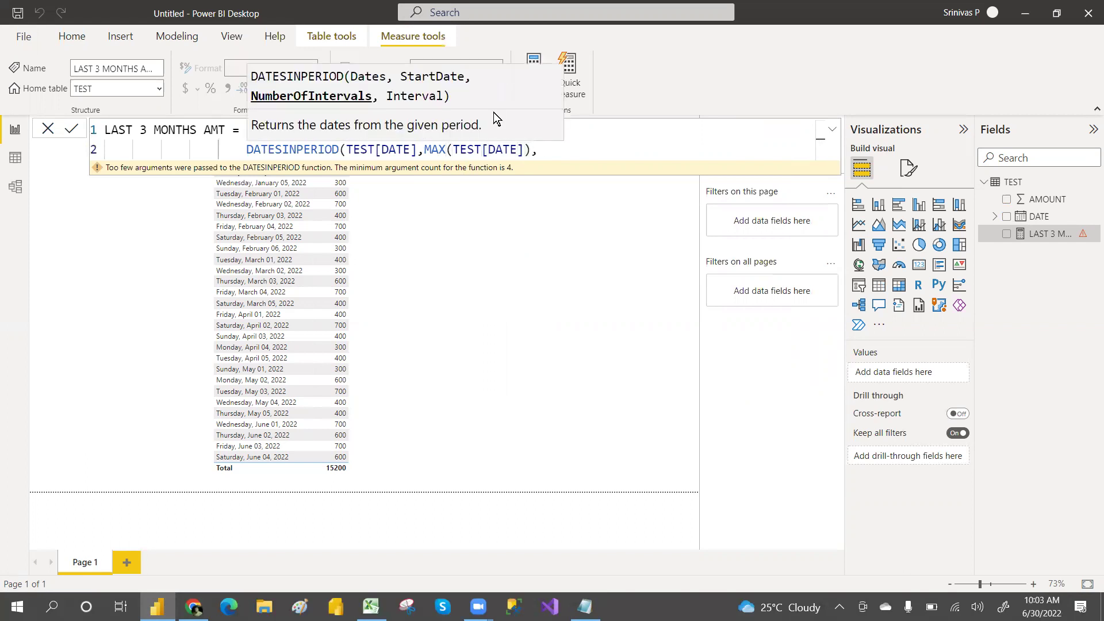
pyautogui.write('-1,MON')
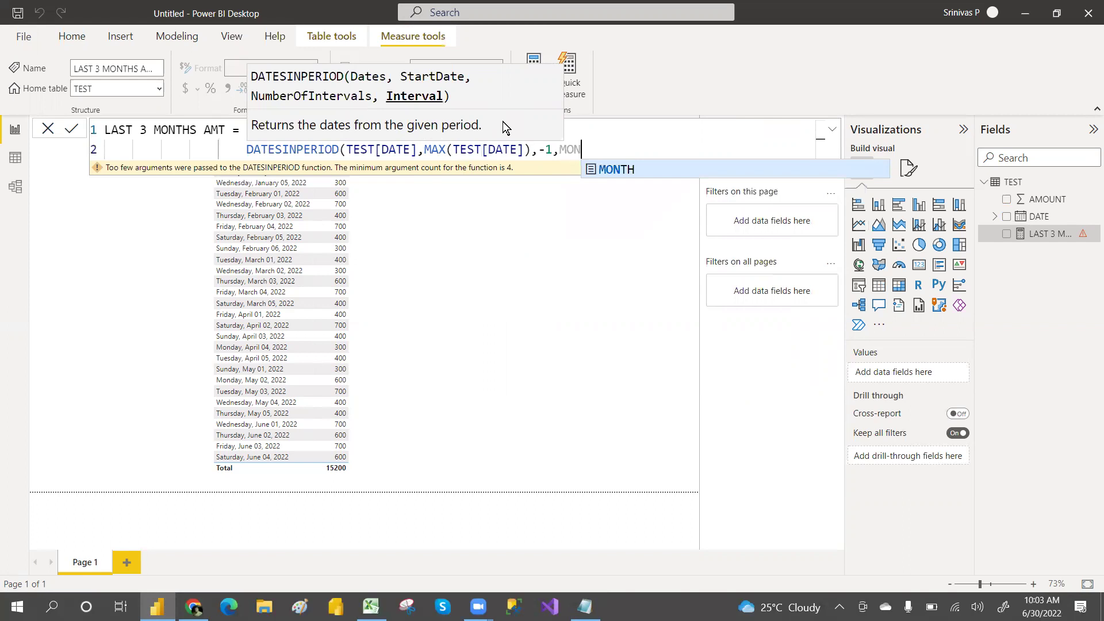
pyautogui.write('TH)')
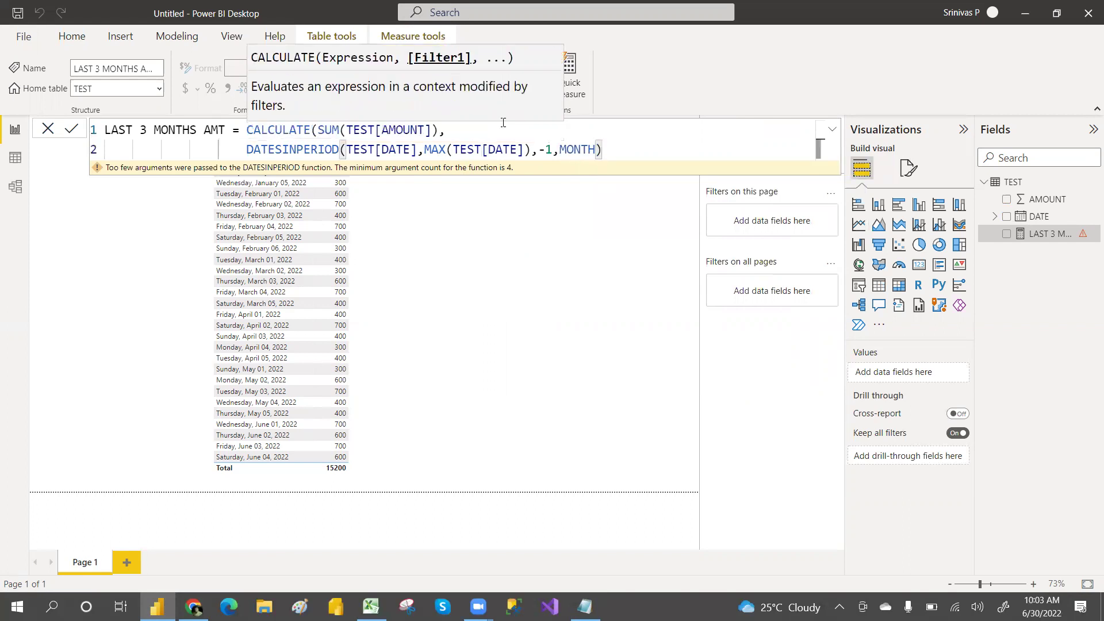
# Step: Close CALCULATE on an indented third line and commit the measure
pyautogui.hotkey('shift', 'Return')
pyautogui.write(')')
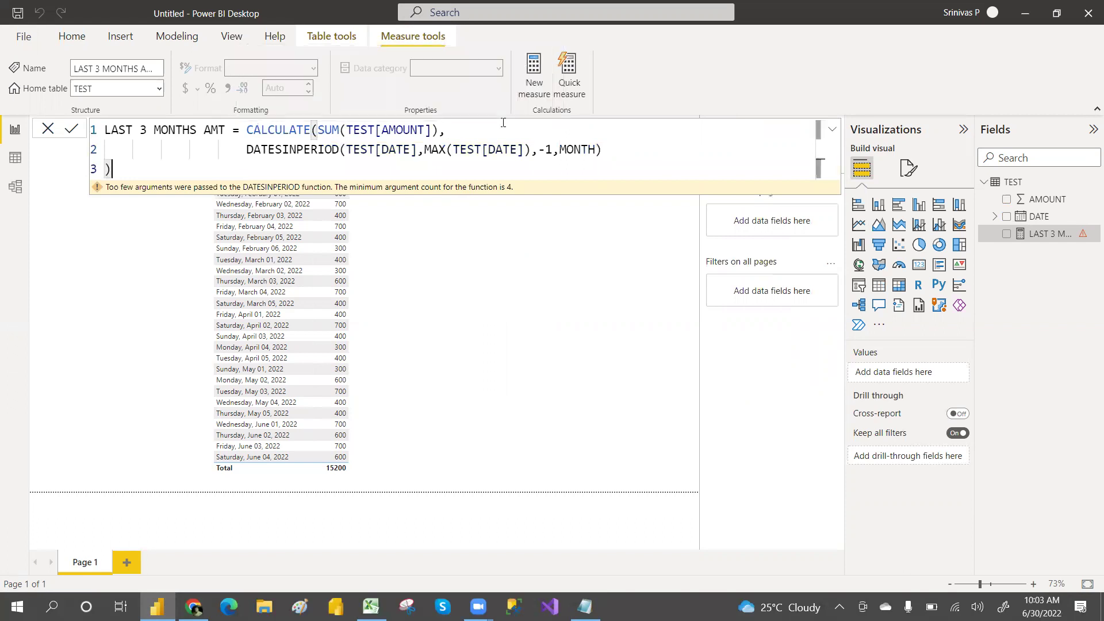
pyautogui.click(106, 168)
pyautogui.press('Tab')
pyautogui.press('Tab')
pyautogui.press('Tab')
pyautogui.press('Tab')
pyautogui.press('Tab')
pyautogui.press('Tab')
pyautogui.press('Return')
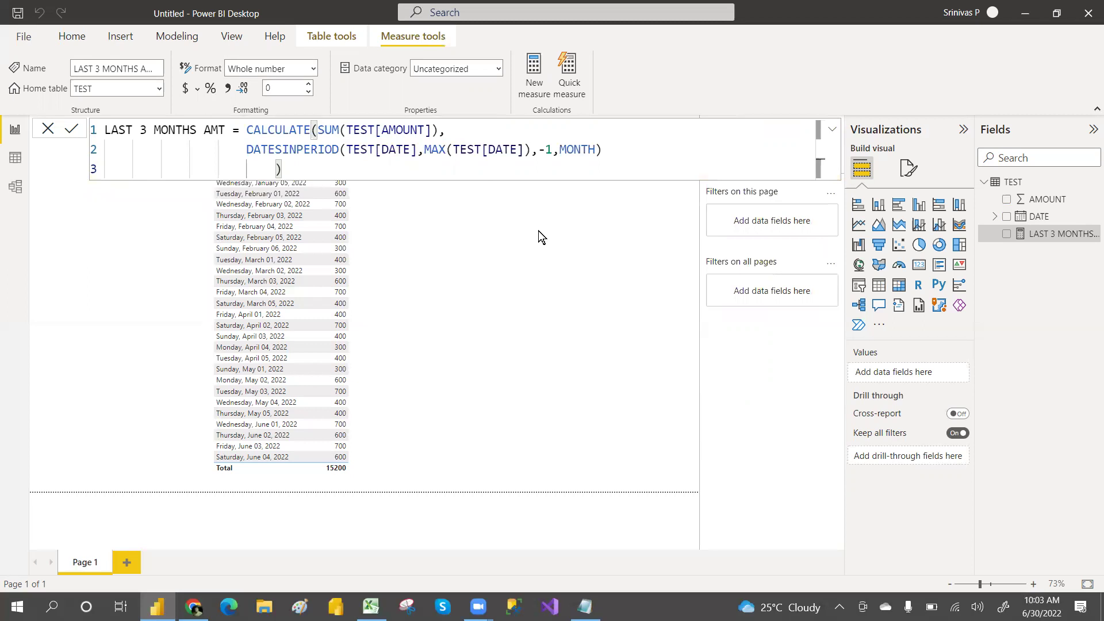
# Step: Show LAST 3 MONTHS AMT as a 2600 card beside the date table, then open its formula
pyautogui.click(523, 302)
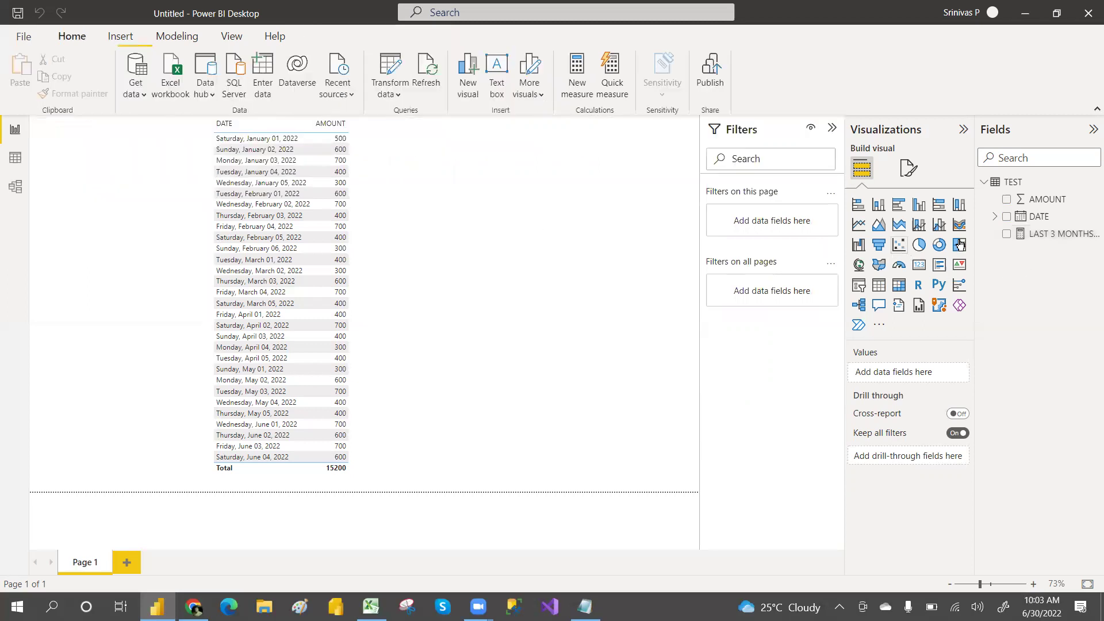
pyautogui.click(1008, 236)
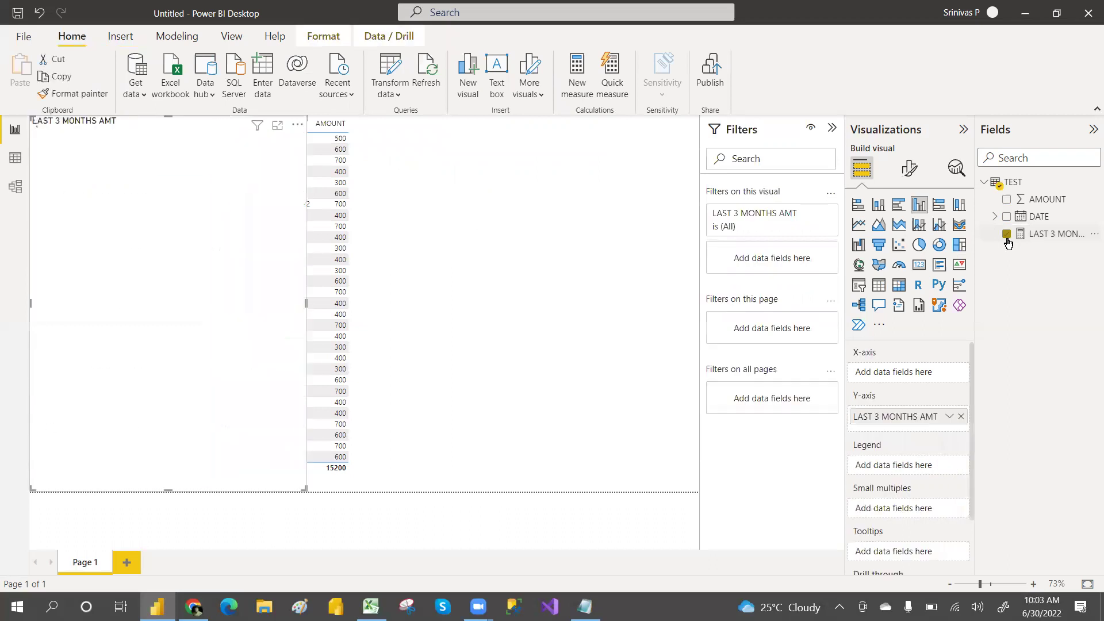
pyautogui.click(916, 268)
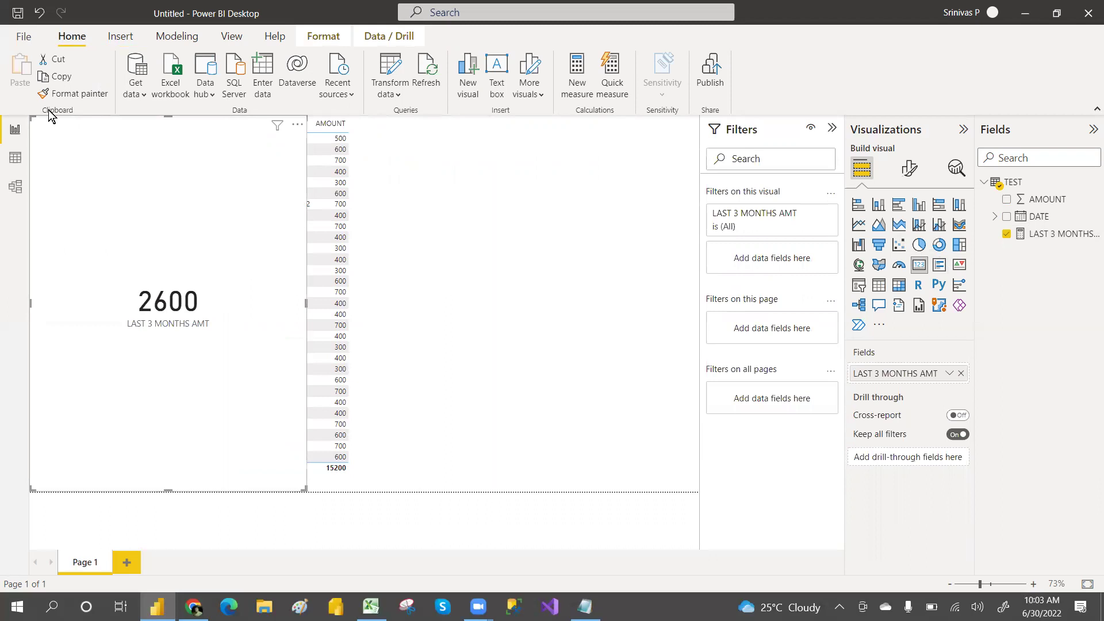
pyautogui.moveTo(31, 117); pyautogui.dragTo(200, 319)
pyautogui.moveTo(216, 368); pyautogui.dragTo(515, 196)
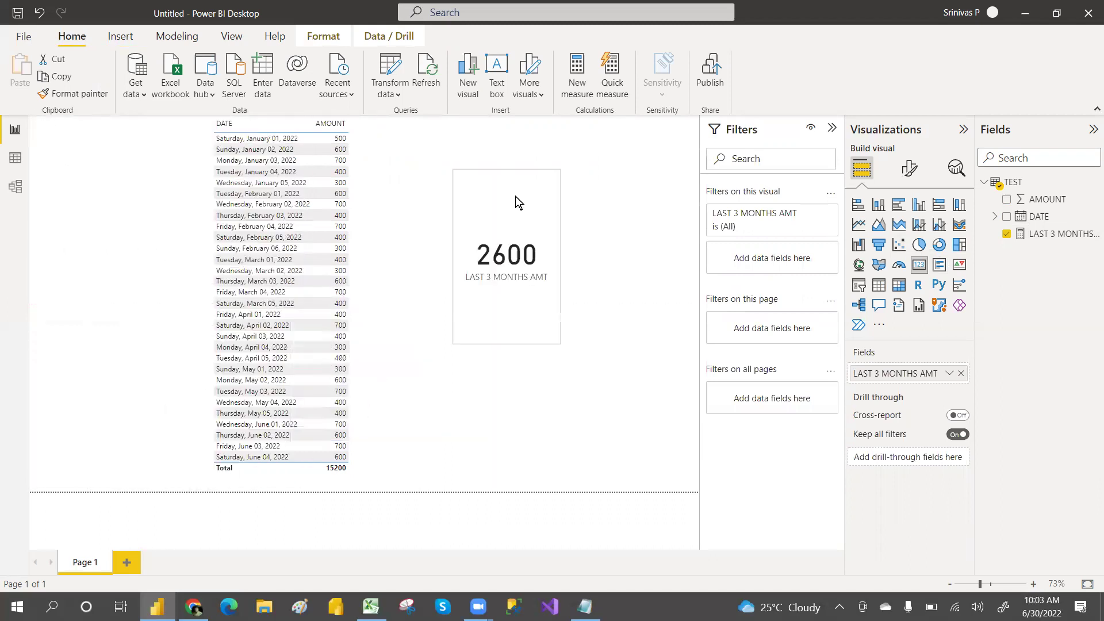
pyautogui.click(1053, 235)
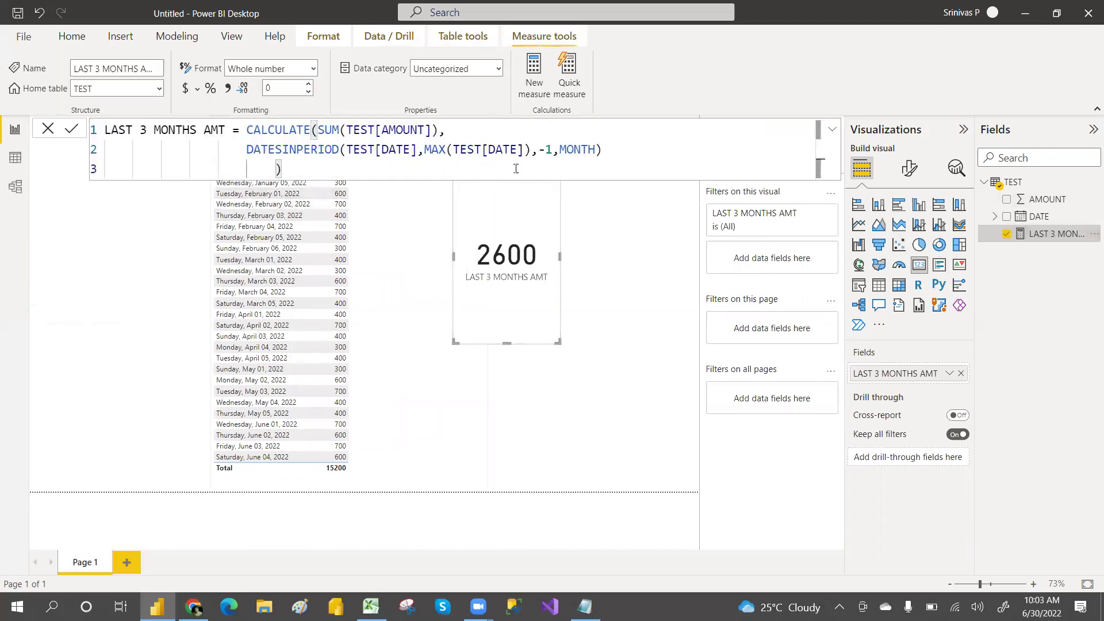
# Step: Change the DATESINPERIOD count from -1 to -3 so the card reads 7200, then reposition it
pyautogui.click(550, 149)
pyautogui.press('BackSpace')
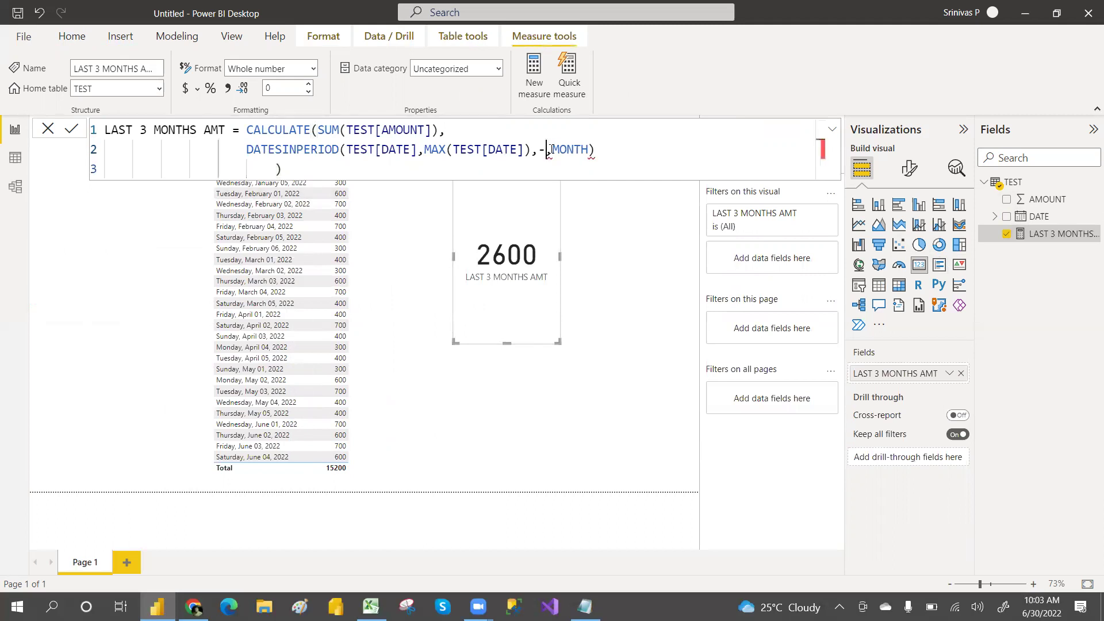
pyautogui.write('3')
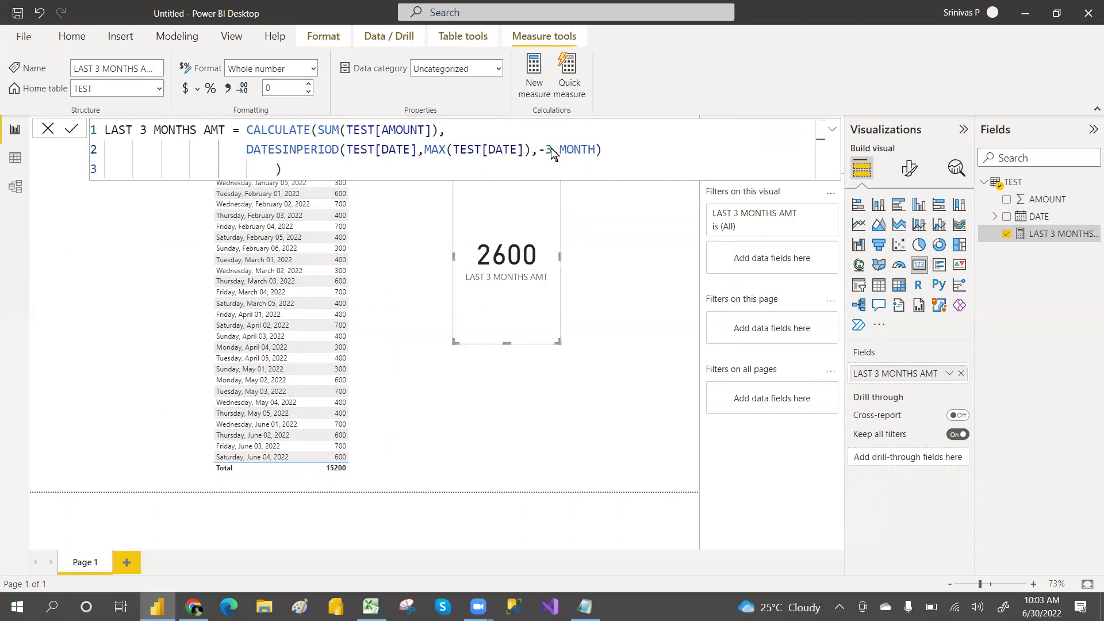
pyautogui.press('Return')
pyautogui.moveTo(501, 227); pyautogui.dragTo(500, 250)
pyautogui.moveTo(453, 198); pyautogui.dragTo(591, 251)
# Step: In Excel, select the April–June amounts B18:B31 and confirm they sum to 7200
pyautogui.click(372, 607)
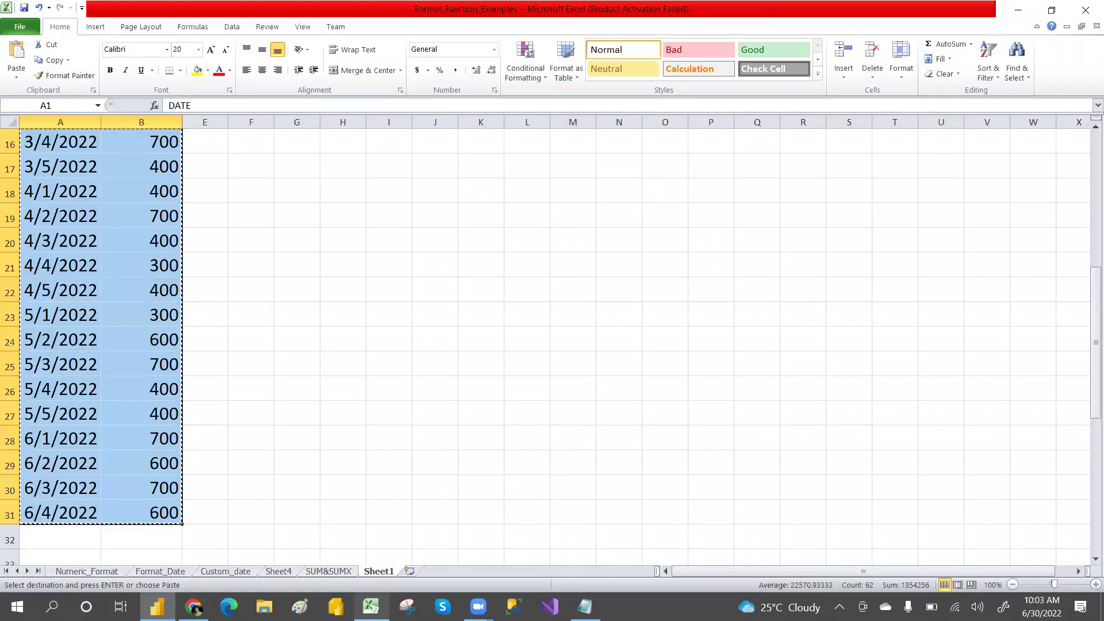
pyautogui.click(121, 513)
pyautogui.click(34, 515)
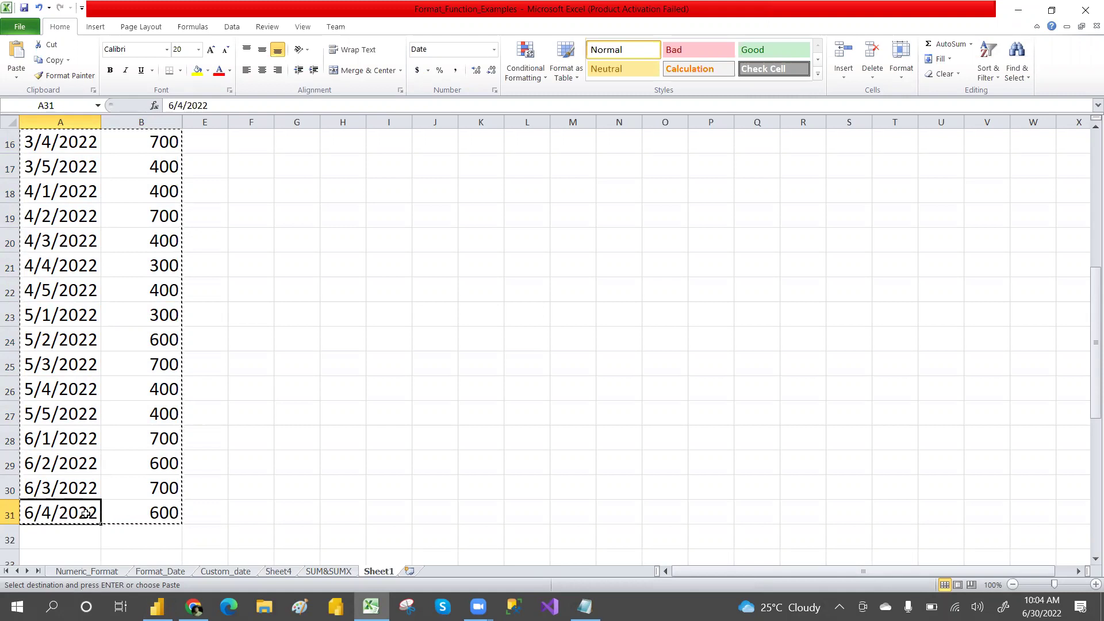
pyautogui.click(167, 517)
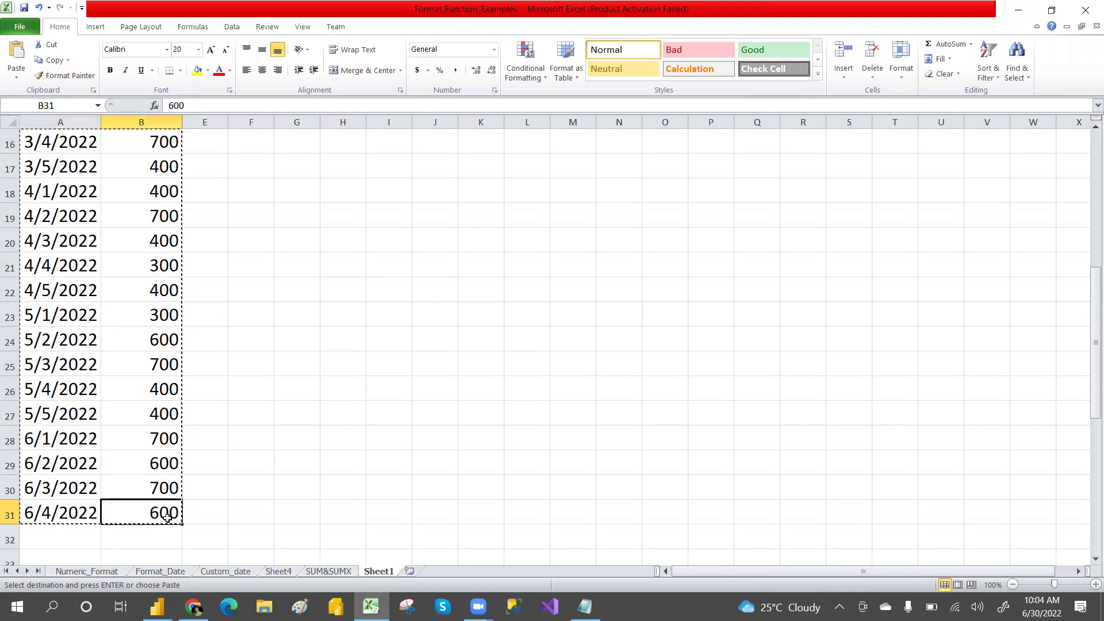
pyautogui.hotkey('shift', 'Up')
pyautogui.hotkey('shift', 'Up')
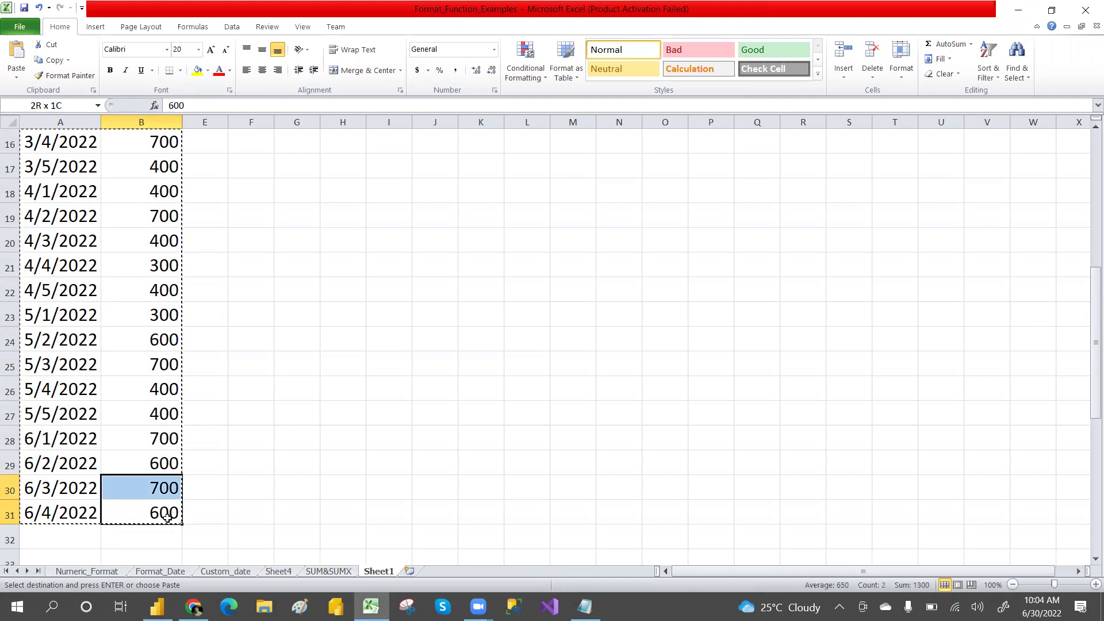
pyautogui.hotkey('shift', 'Up')
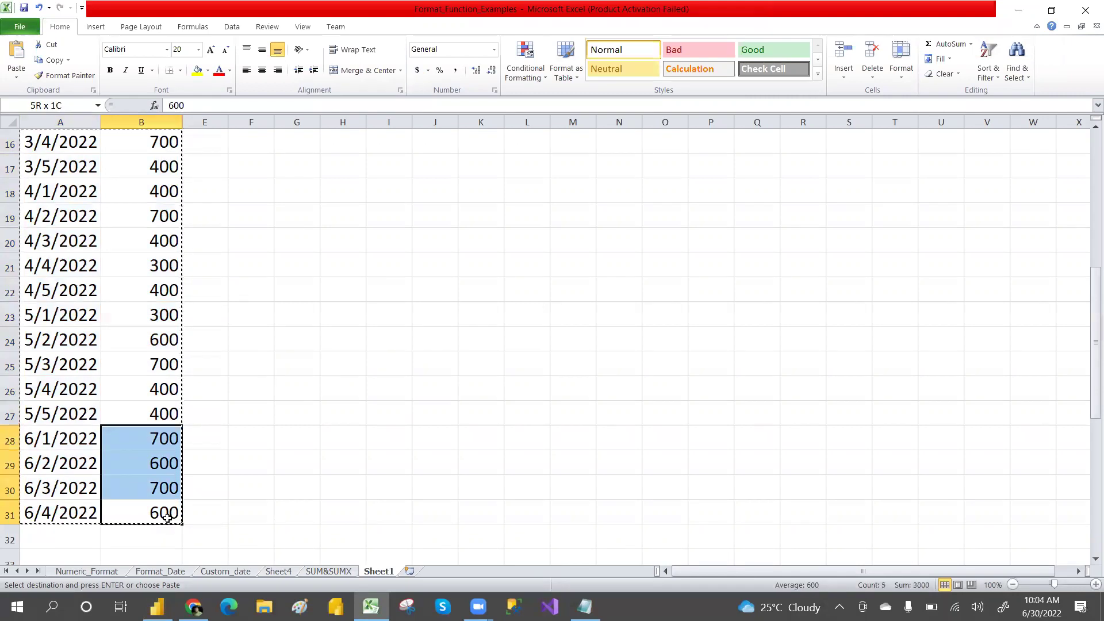
pyautogui.hotkey('shift', 'Up')
pyautogui.hotkey('shift', 'Up')
pyautogui.hotkey('shift', 'Up')
pyautogui.hotkey('shift', 'Up')
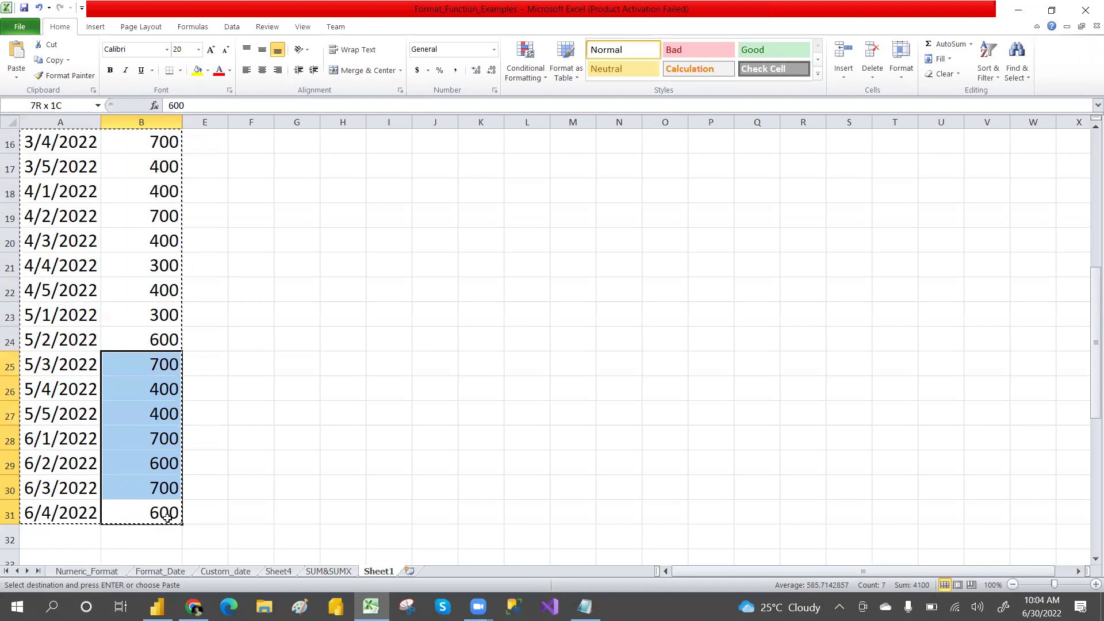
pyautogui.hotkey('shift', 'Up')
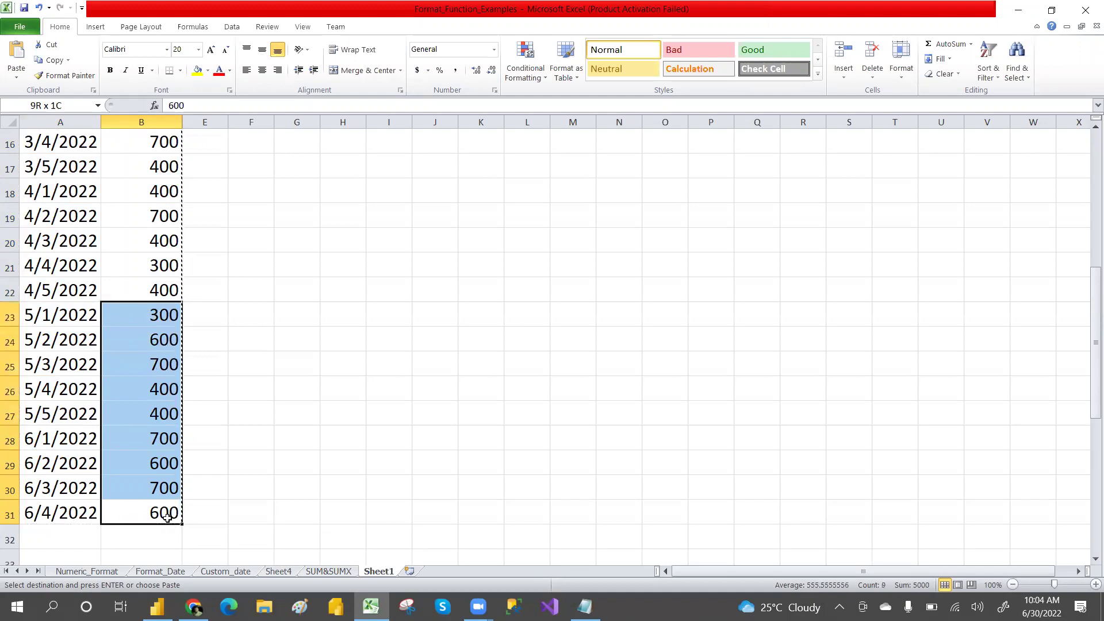
pyautogui.hotkey('shift', 'Up')
pyautogui.hotkey('shift', 'Up')
pyautogui.hotkey('shift', 'Up')
pyautogui.hotkey('shift', 'Up')
pyautogui.hotkey('shift', 'Up')
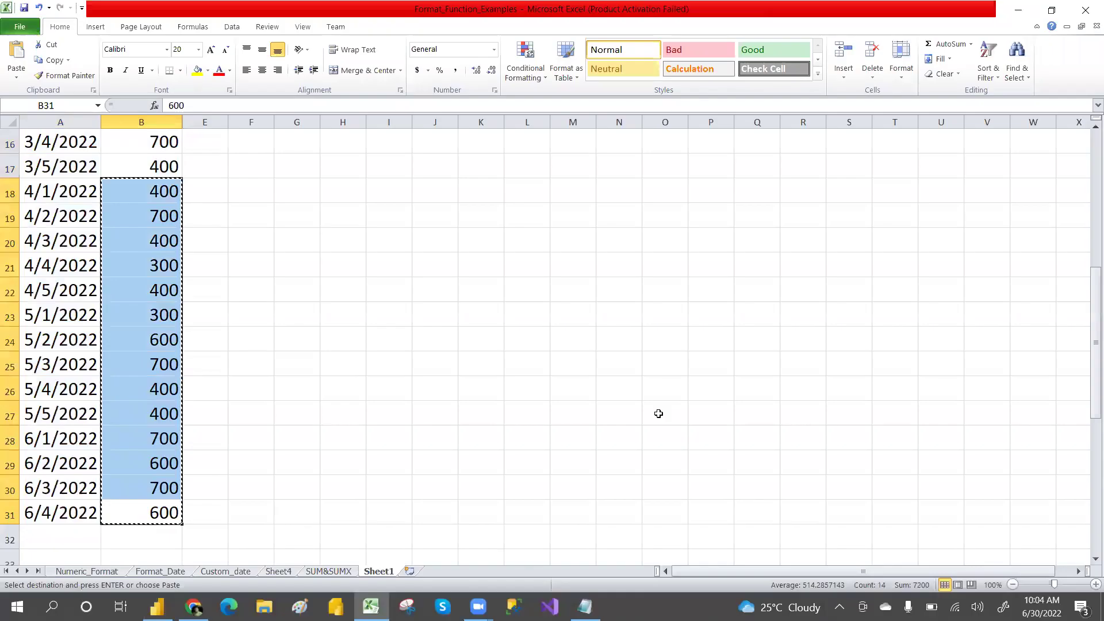
# Step: Return to the Notepad DATESINPERIOD notes via Power BI Desktop
pyautogui.hotkey('alt', 'Tab')
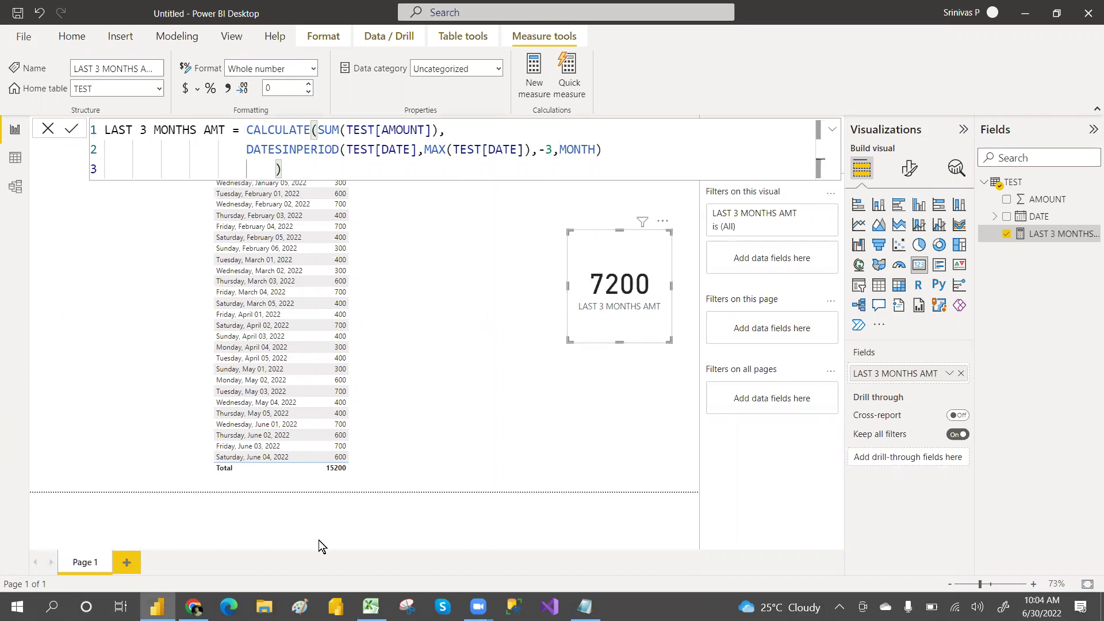
pyautogui.hotkey('alt', 'Tab')
pyautogui.press('Tab')
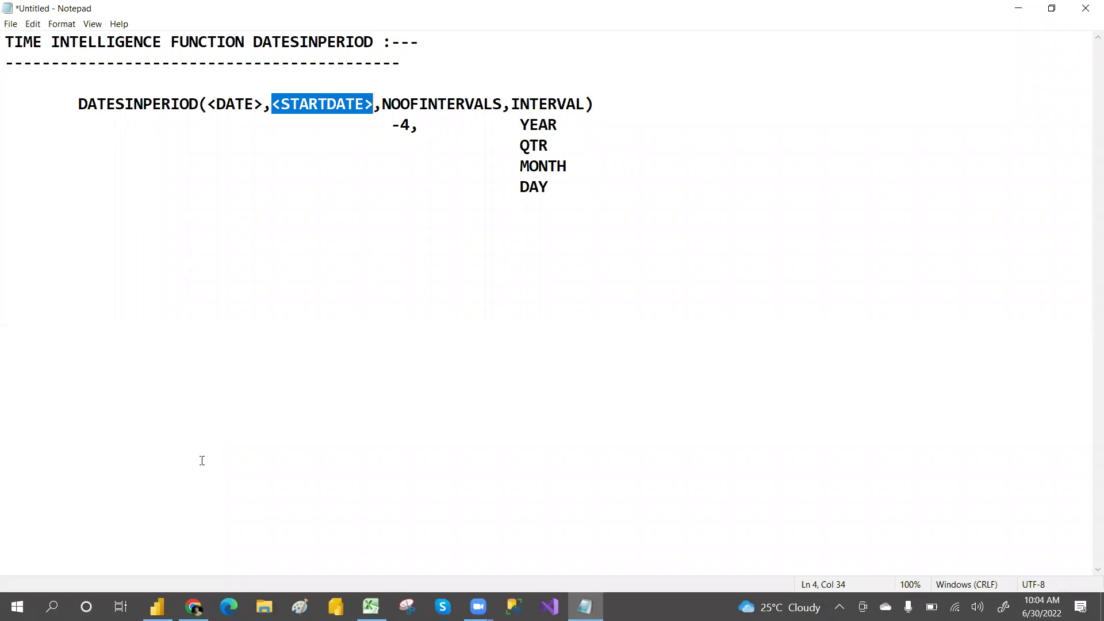
# Step: Reselect the April–June amounts B18:B31 in Excel and confirm the status-bar sum is 7200
pyautogui.click(371, 606)
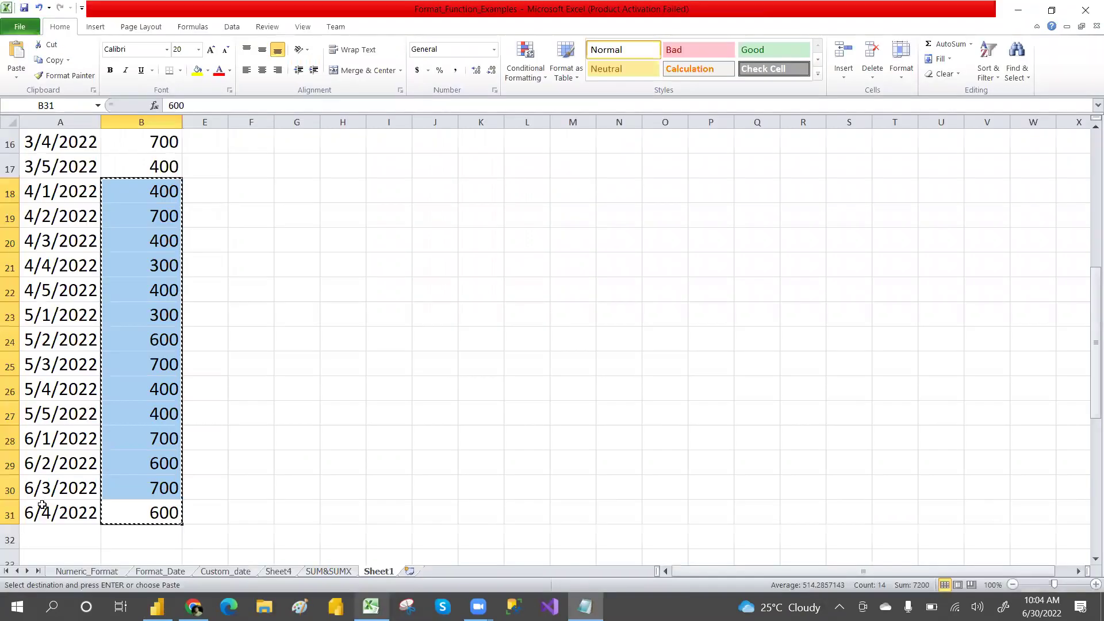
pyautogui.click(160, 513)
pyautogui.hotkey('shift', 'Up')
pyautogui.hotkey('shift', 'Up')
pyautogui.hotkey('shift', 'Up')
pyautogui.hotkey('shift', 'Up')
pyautogui.hotkey('shift', 'Up')
pyautogui.hotkey('shift', 'Up')
pyautogui.hotkey('shift', 'Up')
pyautogui.hotkey('shift', 'Up')
pyautogui.hotkey('shift', 'Up')
pyautogui.hotkey('shift', 'Up')
pyautogui.hotkey('shift', 'Up')
pyautogui.hotkey('shift', 'Up')
pyautogui.hotkey('shift', 'Up')
pyautogui.hotkey('shift', 'Up')
pyautogui.hotkey('shift', 'Up')
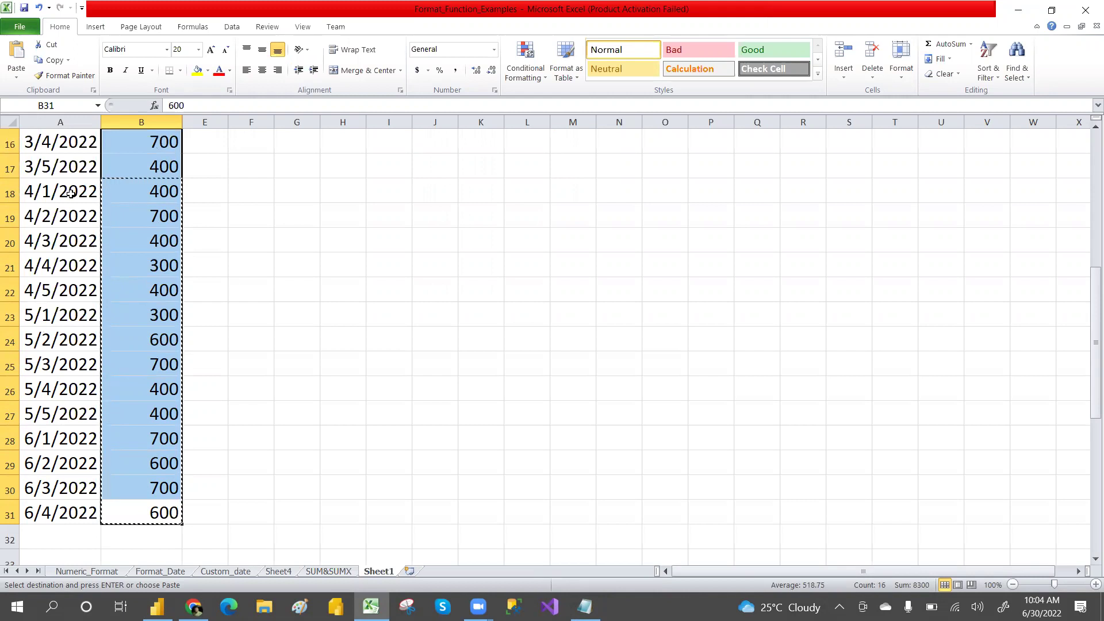
pyautogui.click(152, 190)
pyautogui.hotkey('shift', 'Down')
pyautogui.hotkey('shift', 'Down')
pyautogui.hotkey('shift', 'Down')
pyautogui.hotkey('shift', 'Down')
pyautogui.hotkey('shift', 'Down')
pyautogui.hotkey('shift', 'Down')
pyautogui.hotkey('shift', 'Down')
pyautogui.hotkey('shift', 'Down')
pyautogui.hotkey('shift', 'Down')
pyautogui.hotkey('shift', 'Down')
pyautogui.hotkey('shift', 'Down')
pyautogui.hotkey('shift', 'Down')
pyautogui.hotkey('shift', 'Down')
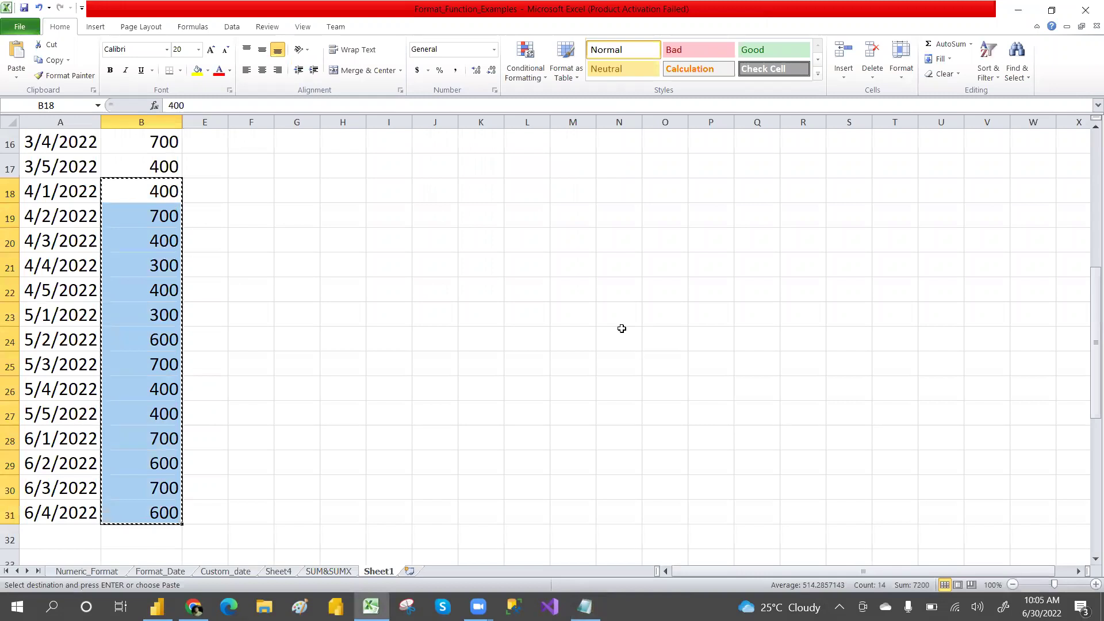
pyautogui.hotkey('alt', 'Tab')
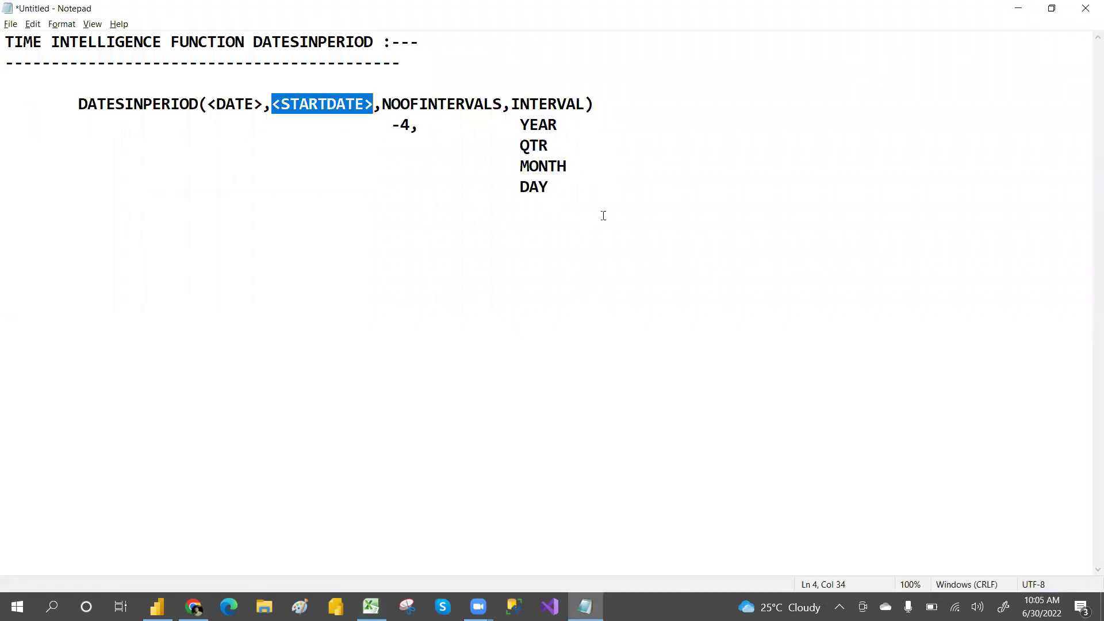
pyautogui.hotkey('alt', 'Tab')
pyautogui.press('Tab')
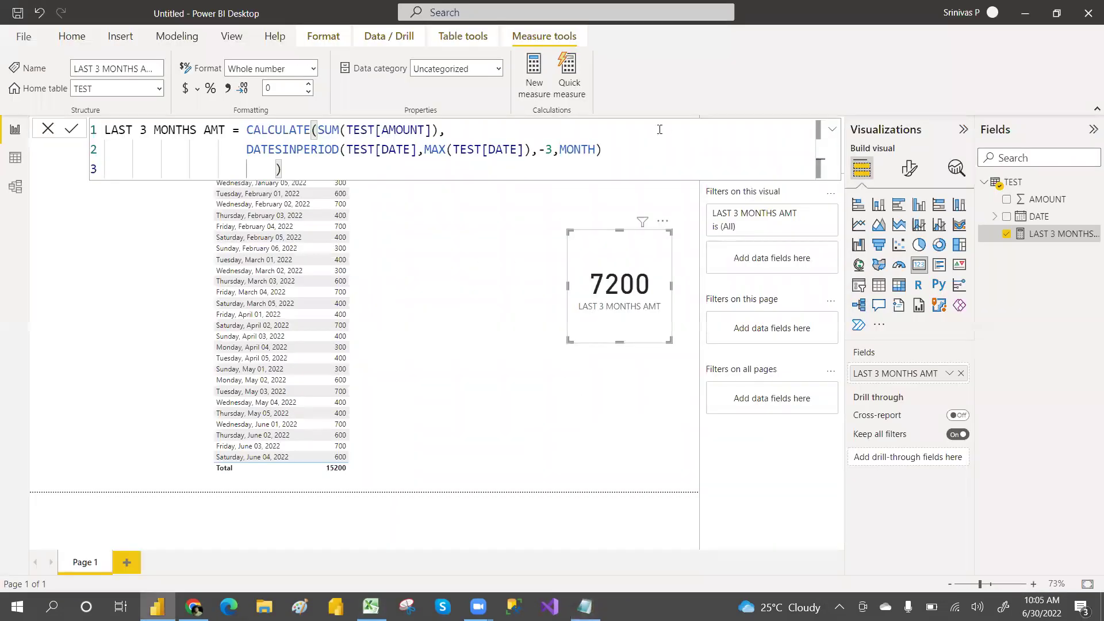
# Step: Change the measure's period from -3 to -4 MONTH so the card reads 9600
pyautogui.click(555, 149)
pyautogui.press('BackSpace')
pyautogui.write('4')
pyautogui.press('Return')
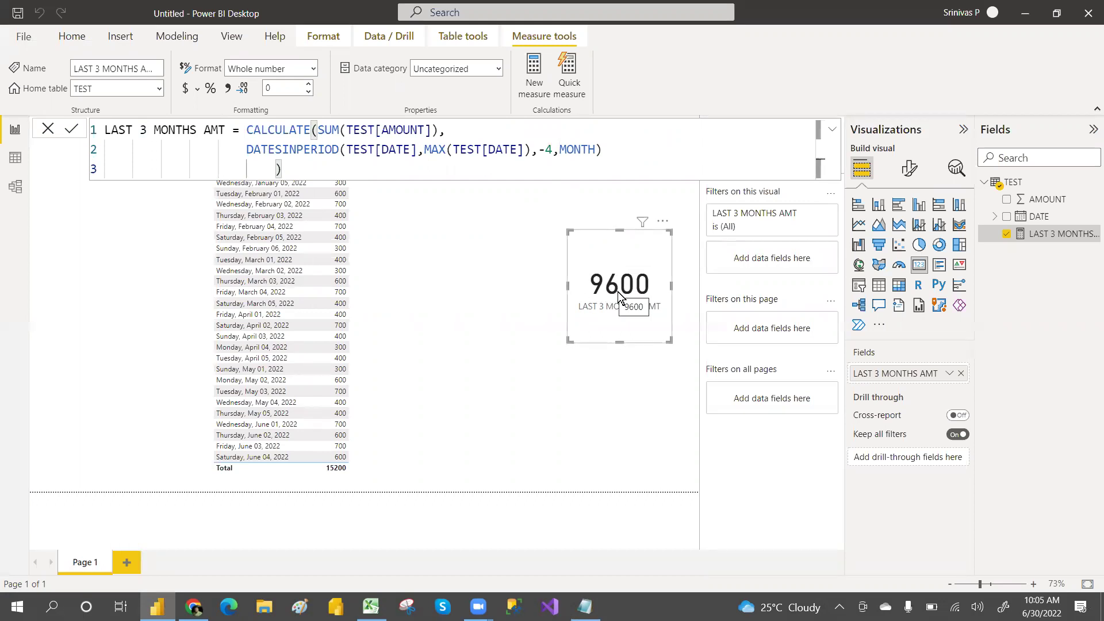
pyautogui.hotkey('alt', 'Tab')
pyautogui.hotkey('alt', 'Tab')
pyautogui.hotkey('alt', 'Tab')
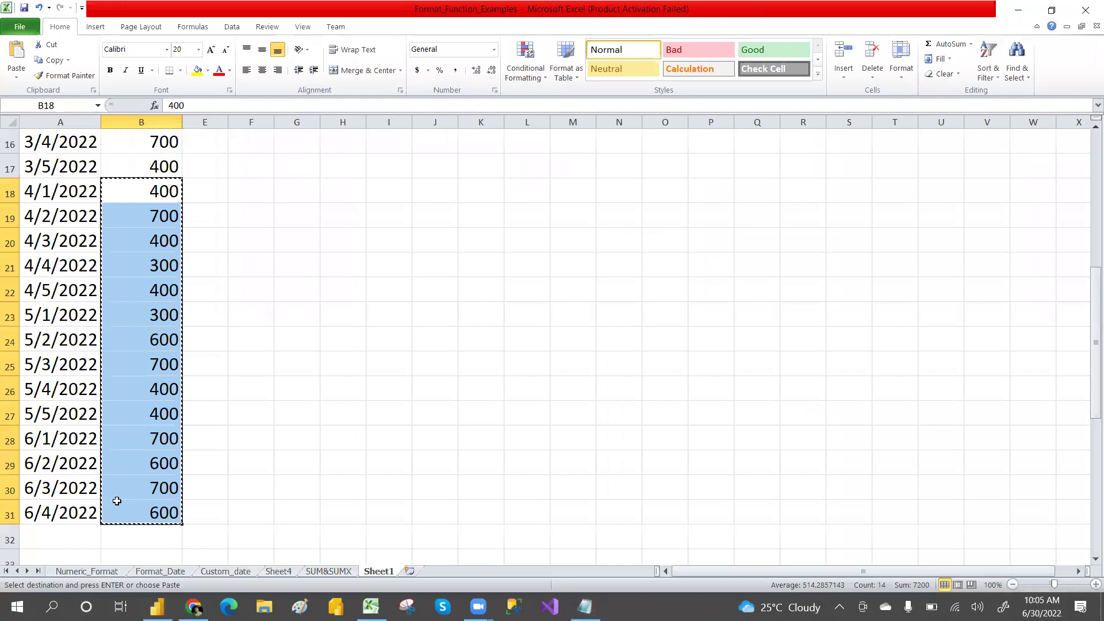
# Step: Extend the Excel amount selection up to B13:B31 and confirm it sums to 9600
pyautogui.click(155, 519)
pyautogui.hotkey('shift', 'Up')
pyautogui.hotkey('shift', 'Up')
pyautogui.hotkey('shift', 'Up')
pyautogui.hotkey('shift', 'Up')
pyautogui.hotkey('shift', 'Up')
pyautogui.hotkey('shift', 'Up')
pyautogui.hotkey('shift', 'Up')
pyautogui.hotkey('shift', 'Up')
pyautogui.hotkey('shift', 'Up')
pyautogui.hotkey('shift', 'Up')
pyautogui.hotkey('shift', 'Up')
pyautogui.hotkey('shift', 'Up')
pyautogui.hotkey('shift', 'Up')
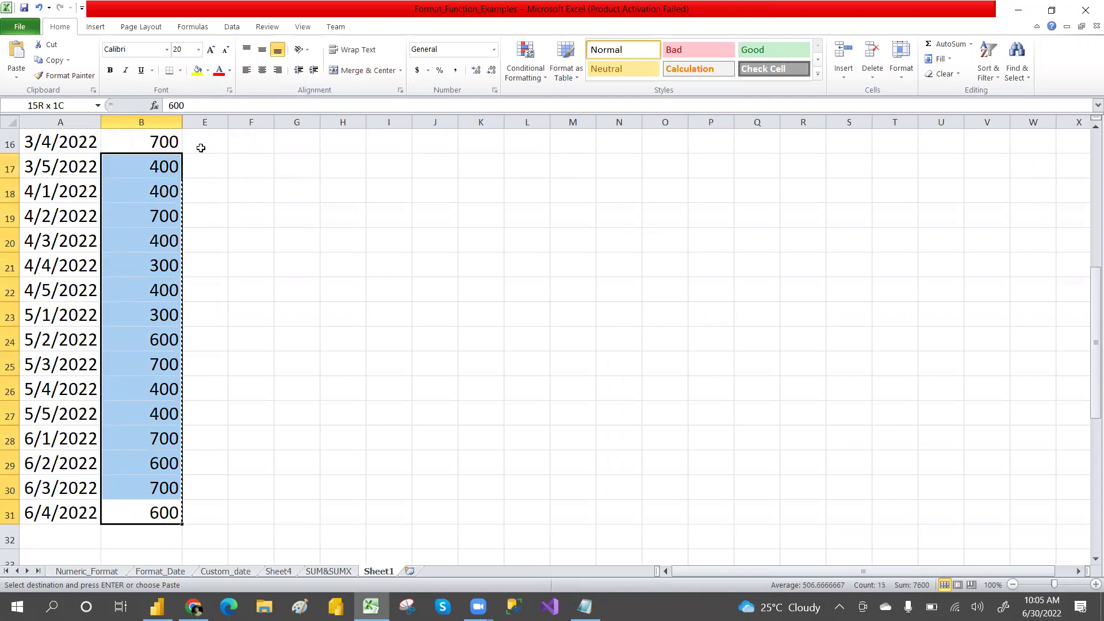
pyautogui.hotkey('shift', 'Up')
pyautogui.hotkey('shift', 'Up')
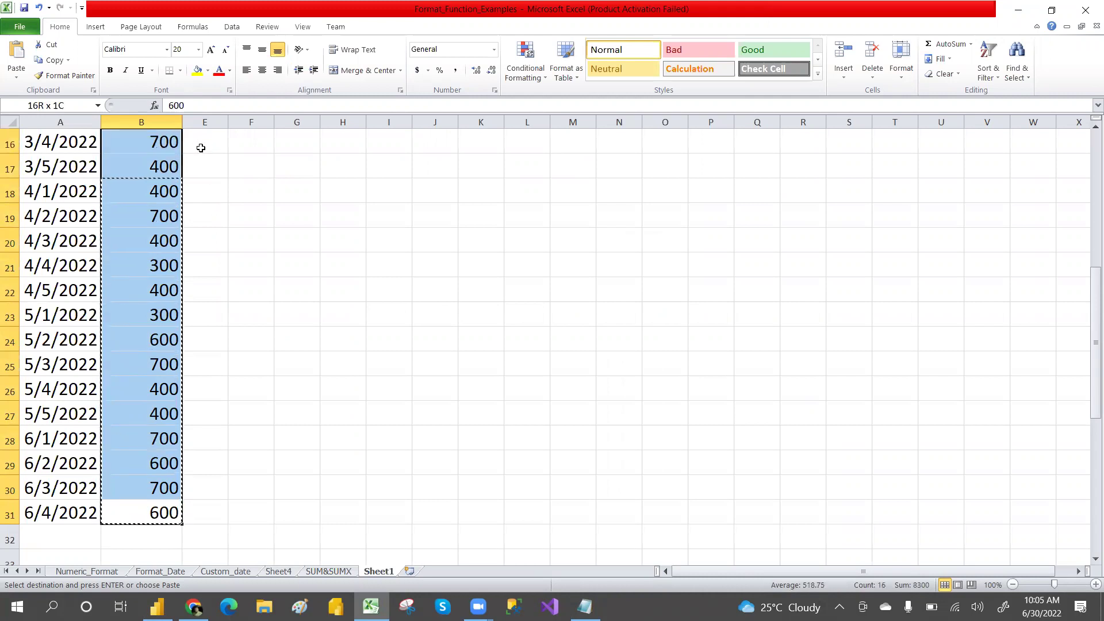
pyautogui.hotkey('shift', 'Up')
pyautogui.hotkey('shift', 'Up')
pyautogui.hotkey('shift', 'Up')
pyautogui.scroll(1, 200, 147)
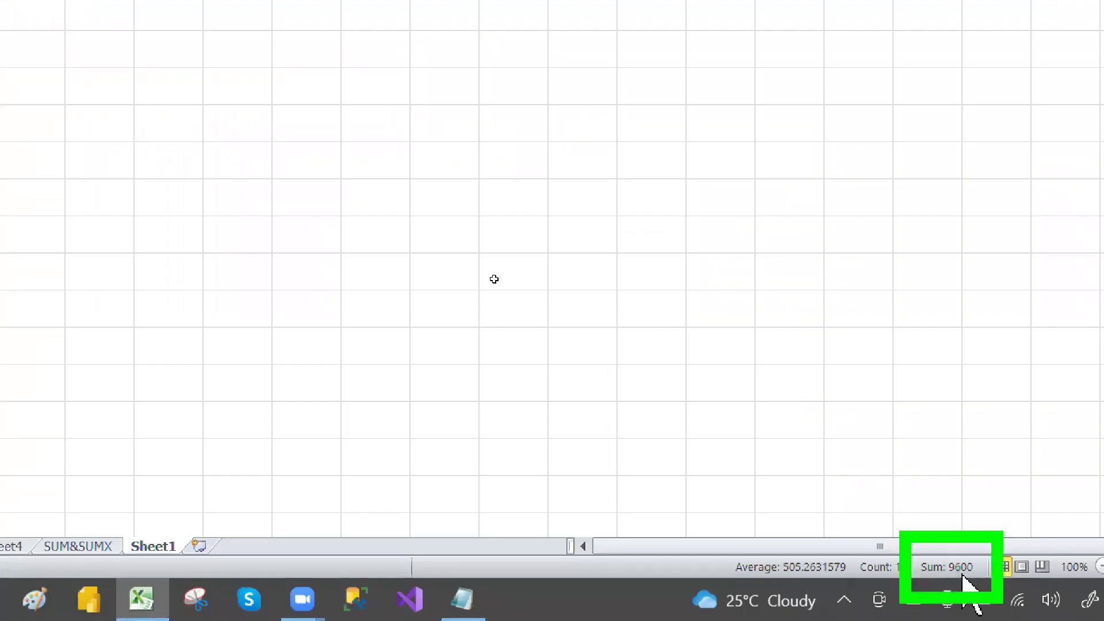
pyautogui.hotkey('alt', 'Tab')
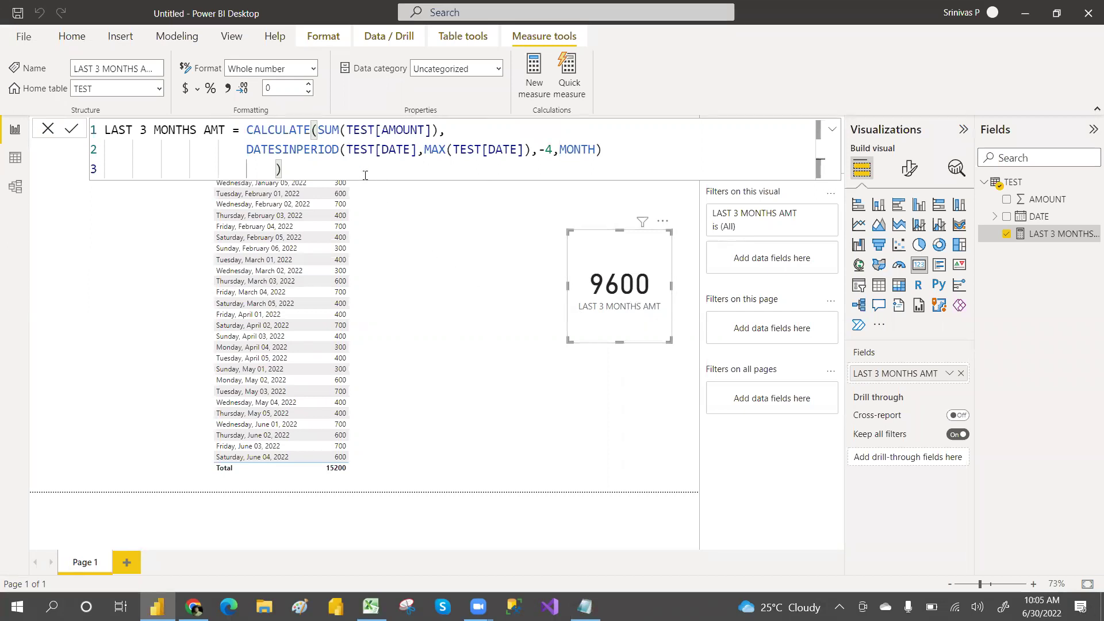
# Step: Change the month count to -2 and the SUM function to AVG, dropping the trailing comma
pyautogui.click(551, 153)
pyautogui.press('BackSpace')
pyautogui.write('2')
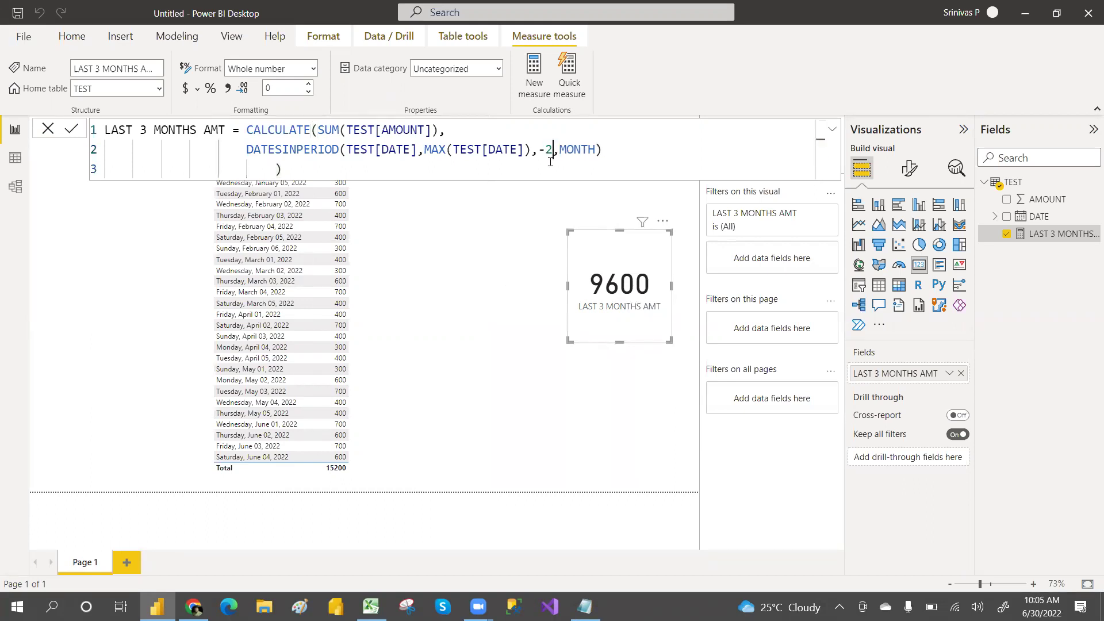
pyautogui.click(337, 129)
pyautogui.press('BackSpace')
pyautogui.press('BackSpace')
pyautogui.press('BackSpace')
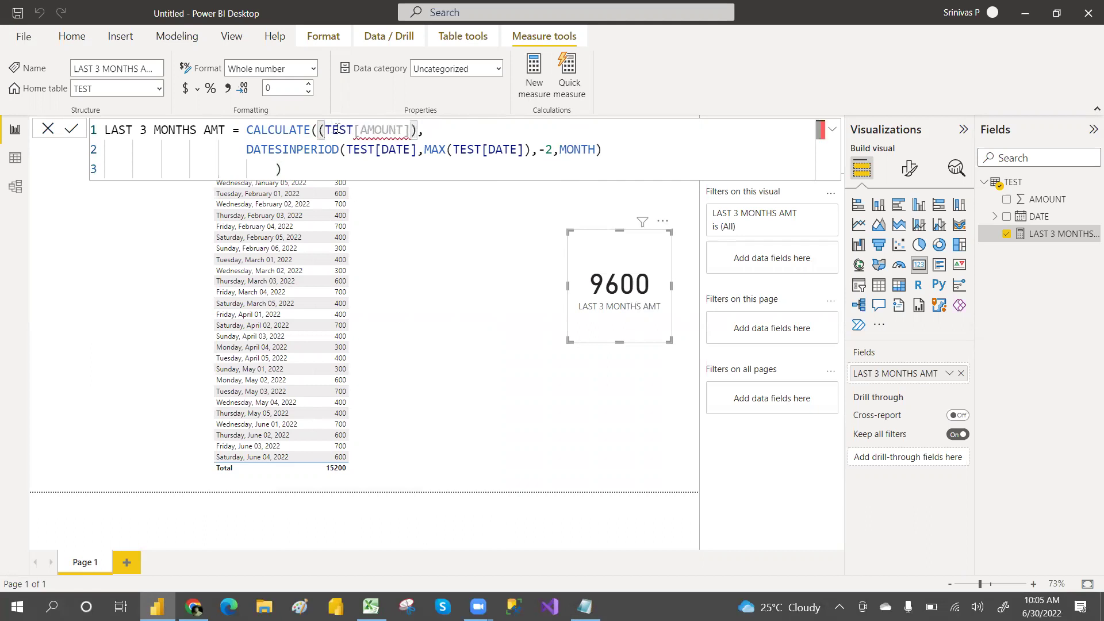
pyautogui.write('AVG')
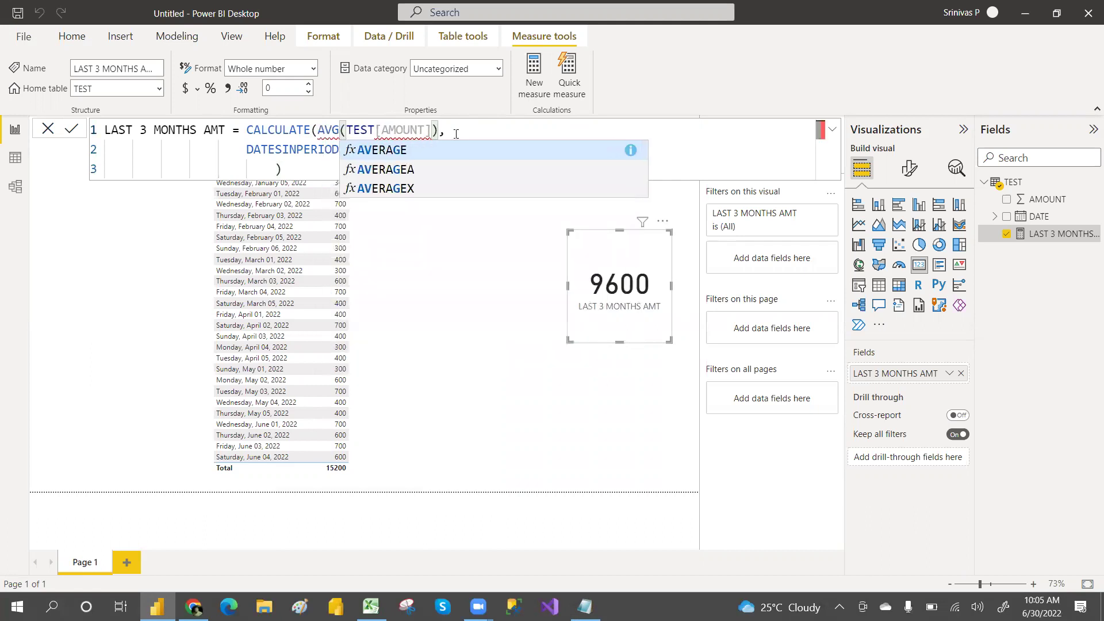
pyautogui.click(457, 133)
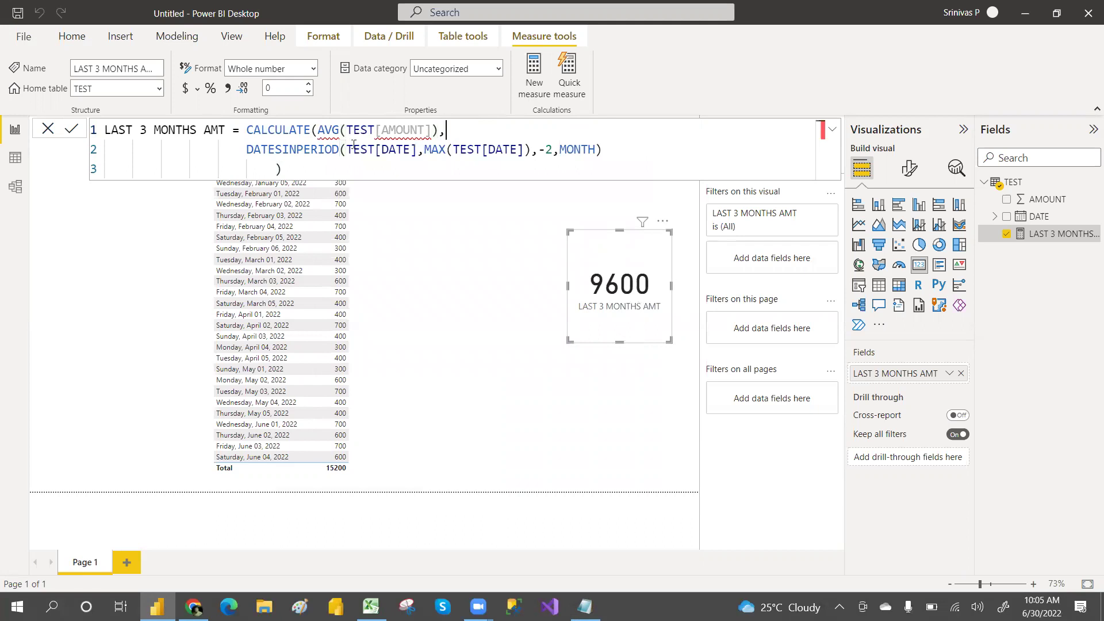
pyautogui.press('BackSpace')
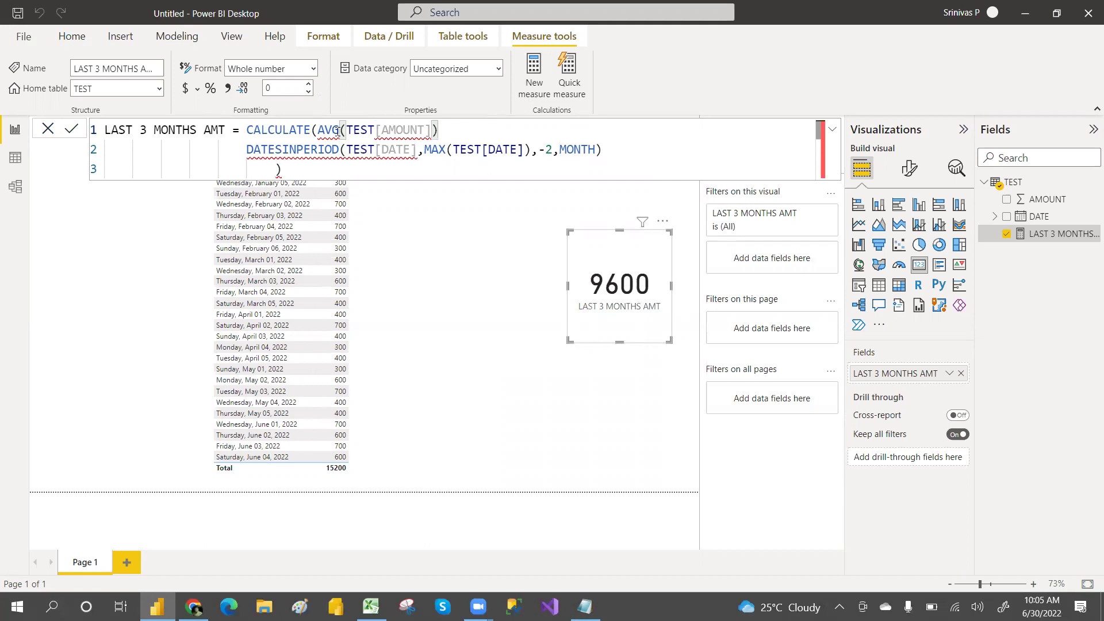
# Step: Replace AVG with the AVERAGE function and commit the measure
pyautogui.doubleClick(338, 130)
pyautogui.press('BackSpace')
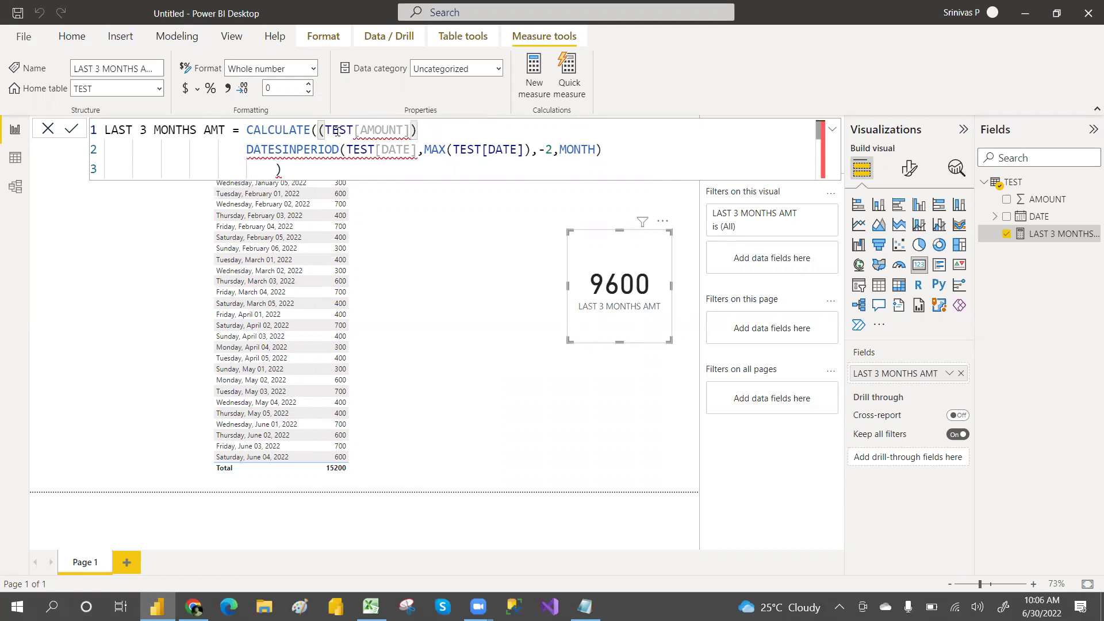
pyautogui.write('AV')
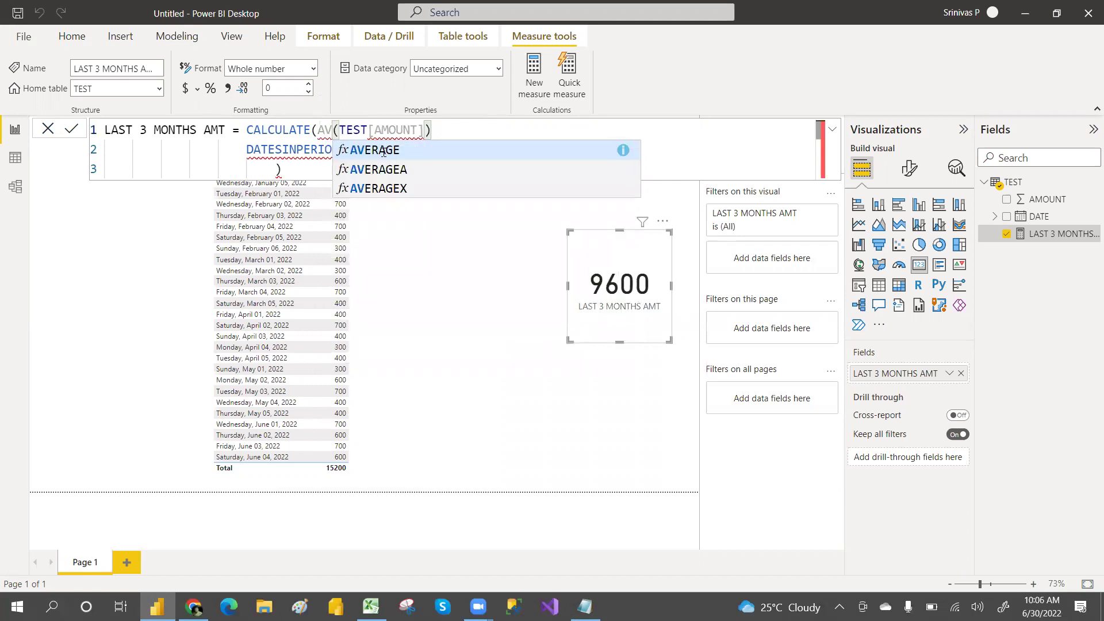
pyautogui.press('Tab')
pyautogui.write('TEST')
pyautogui.press('BackSpace')
pyautogui.press('BackSpace')
pyautogui.press('BackSpace')
pyautogui.press('BackSpace')
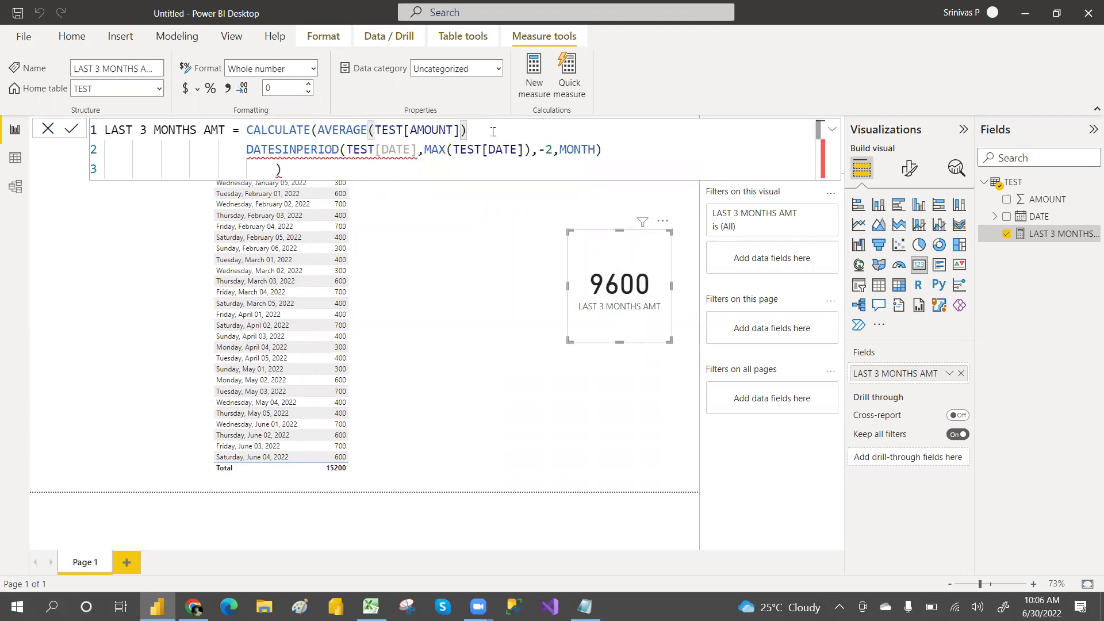
pyautogui.press('Return')
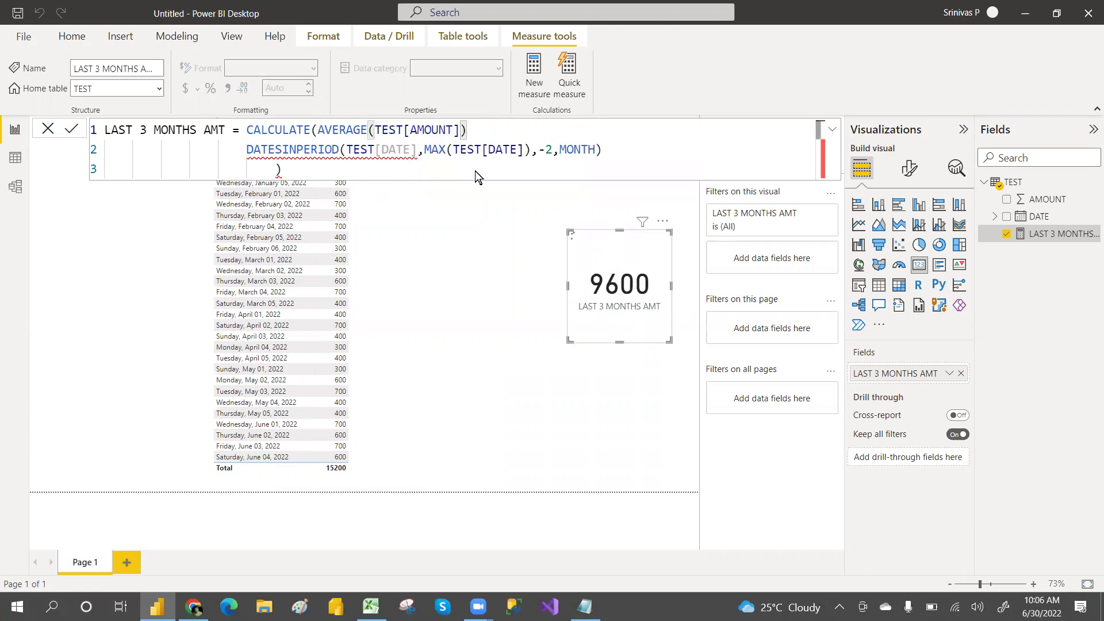
# Step: Restore the comma after TEST[AMOUNT]) in the measure formula
pyautogui.click(469, 130)
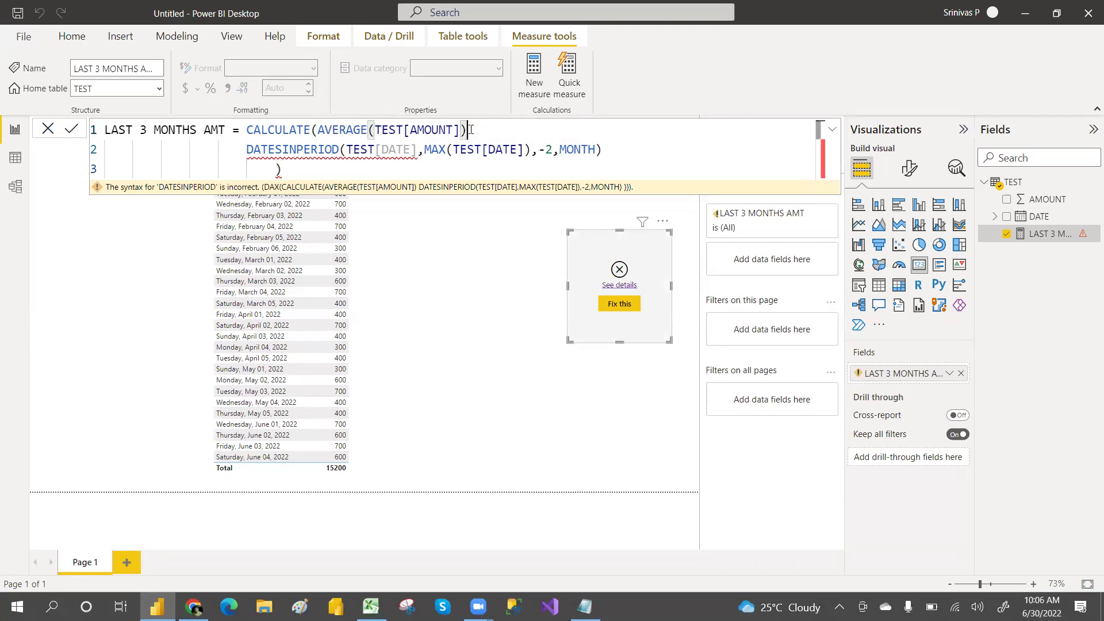
pyautogui.write(',')
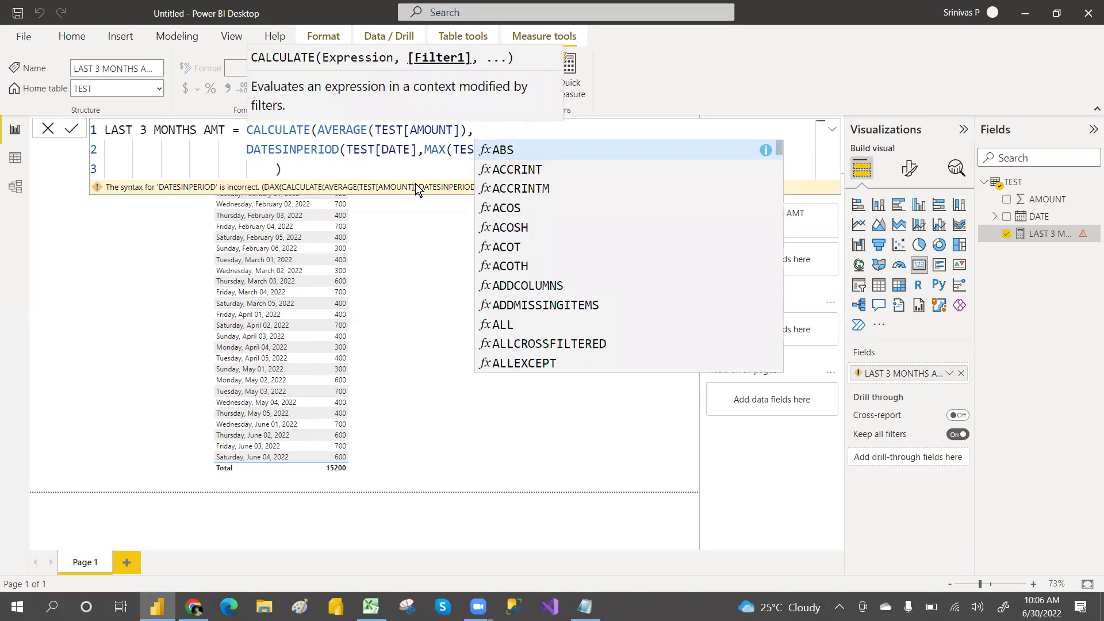
pyautogui.click(398, 166)
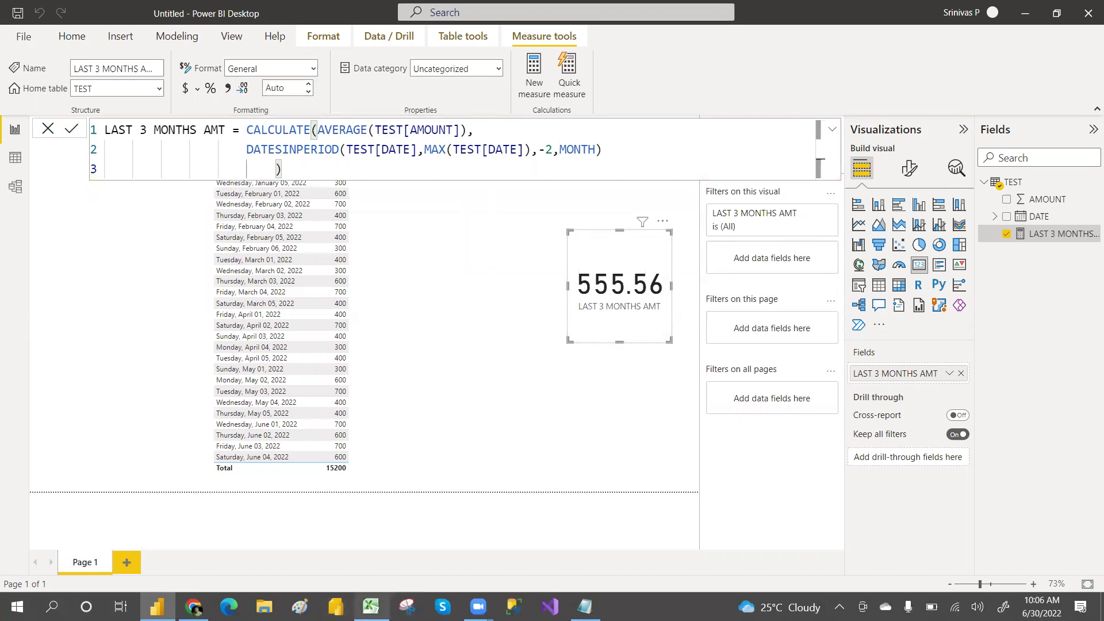
pyautogui.click(371, 607)
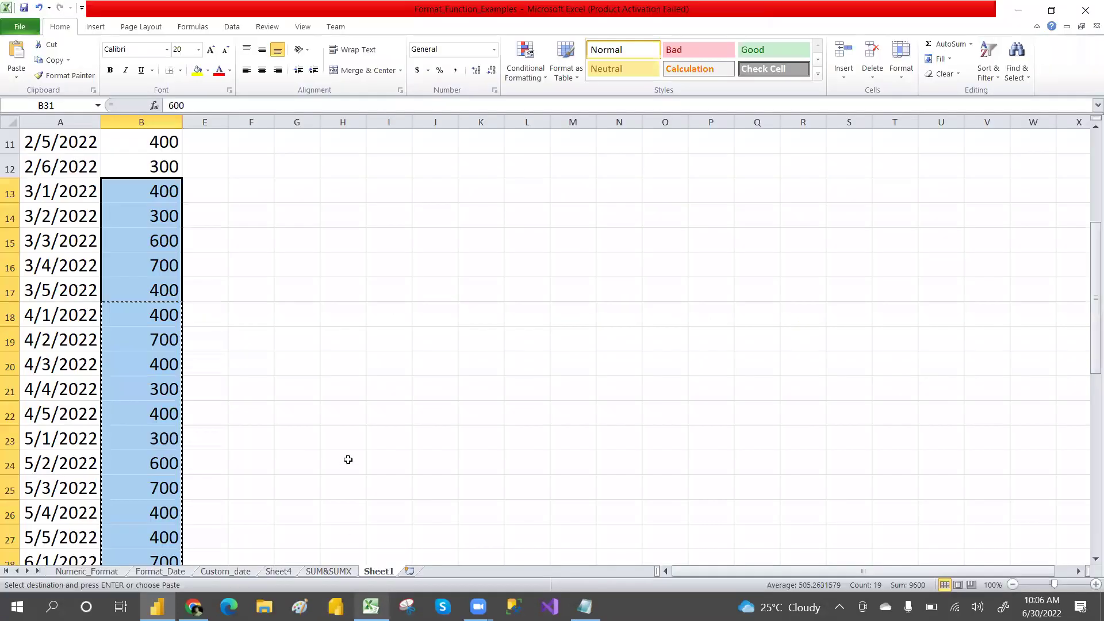
# Step: Copy the May–June amounts B23:B31 into I23:I31 and AutoSum them to 5000 in I32
pyautogui.click(93, 414)
pyautogui.press('Down')
pyautogui.press('Down')
pyautogui.press('Down')
pyautogui.press('Down')
pyautogui.press('Down')
pyautogui.press('Down')
pyautogui.press('Down')
pyautogui.press('Down')
pyautogui.press('Down')
pyautogui.press('Down')
pyautogui.press('Down')
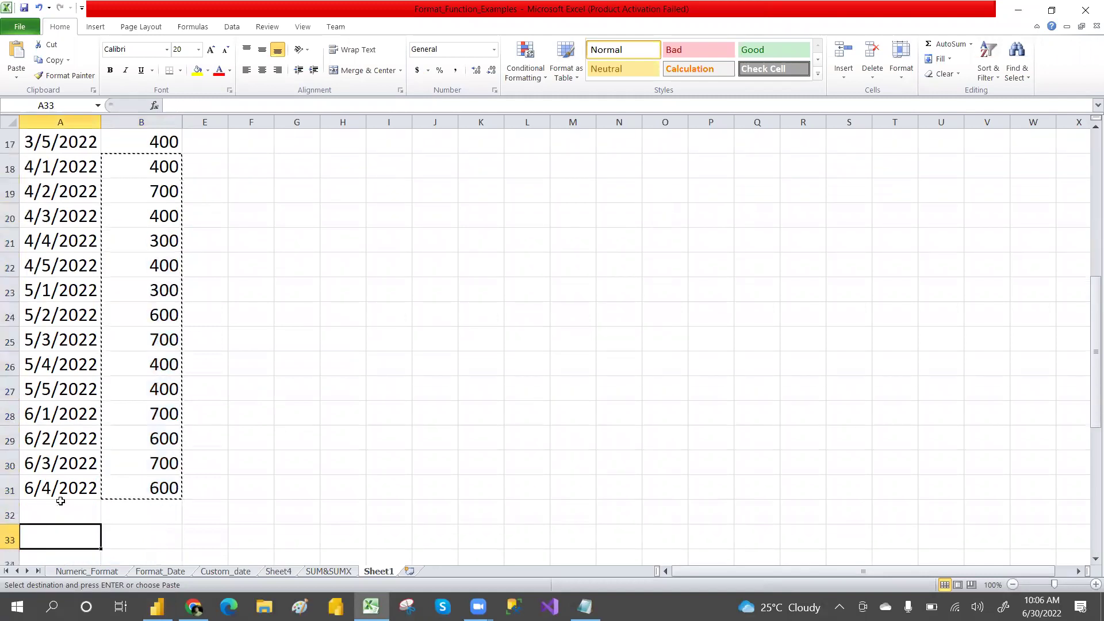
pyautogui.click(153, 289)
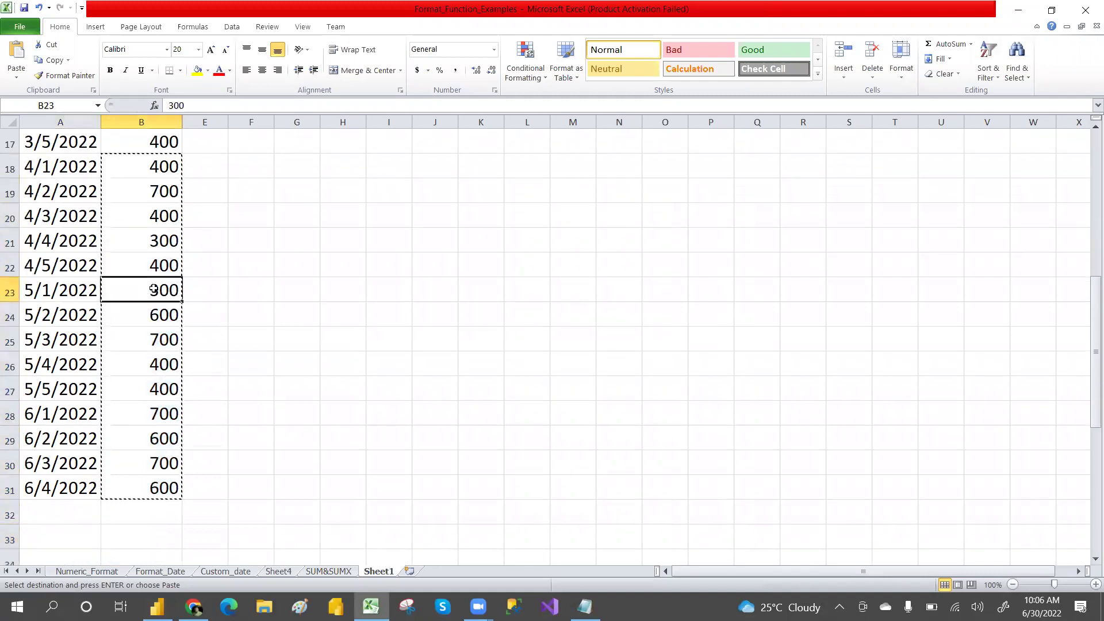
pyautogui.hotkey('shift', 'Down')
pyautogui.hotkey('shift', 'Down')
pyautogui.hotkey('shift', 'Down')
pyautogui.hotkey('shift', 'Down')
pyautogui.hotkey('shift', 'Down')
pyautogui.hotkey('shift', 'Down')
pyautogui.hotkey('shift', 'Down')
pyautogui.hotkey('shift', 'Down')
pyautogui.hotkey('ctrl', 'c')
pyautogui.click(387, 284)
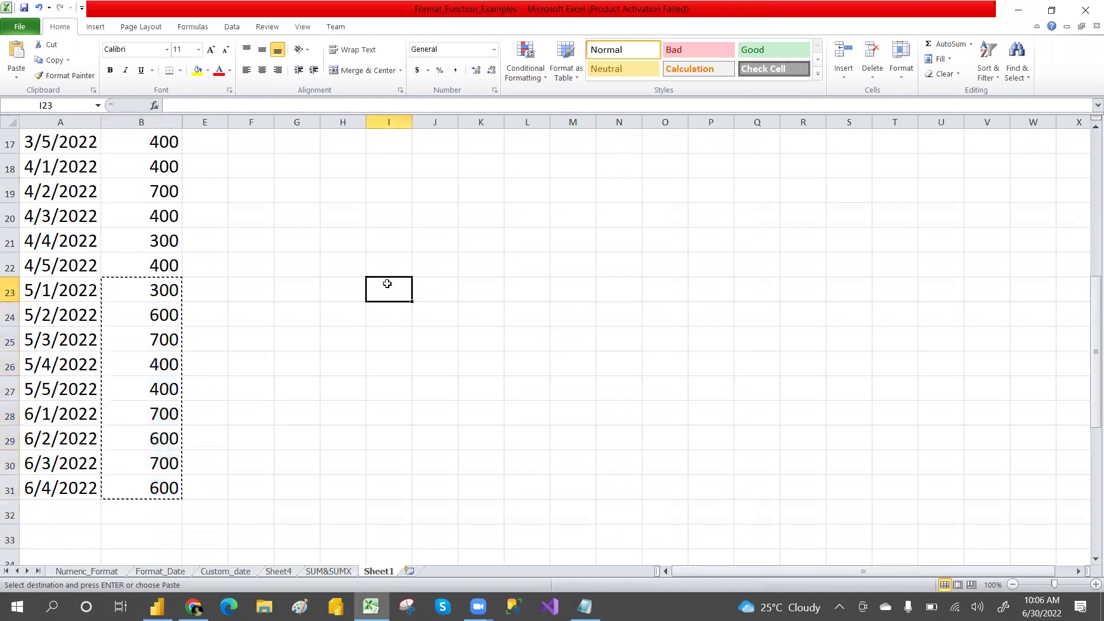
pyautogui.hotkey('ctrl', 'v')
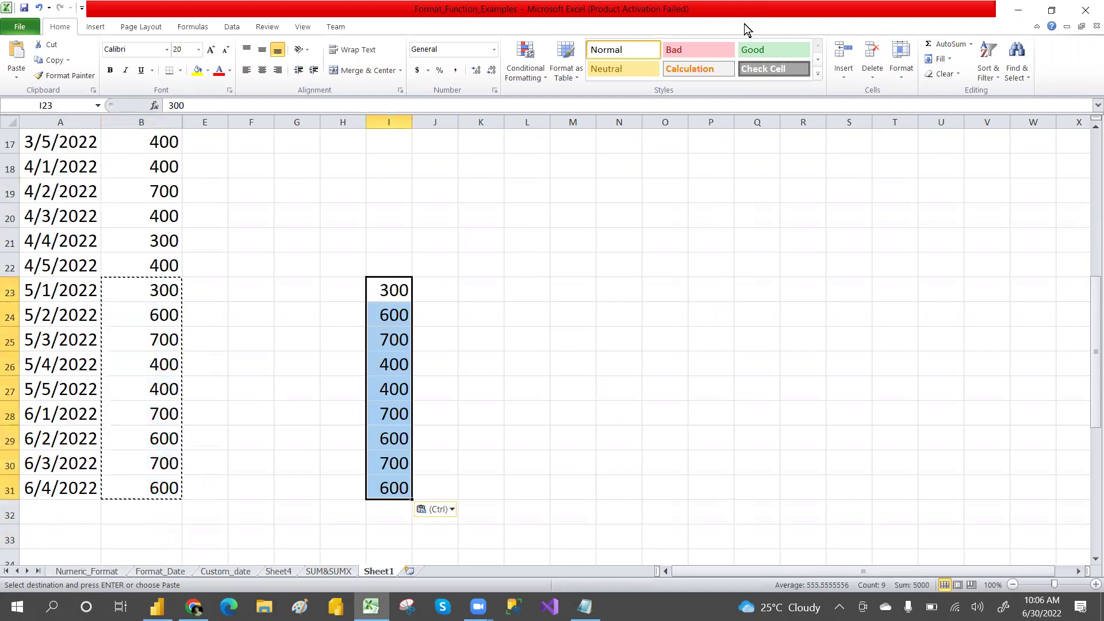
pyautogui.click(943, 42)
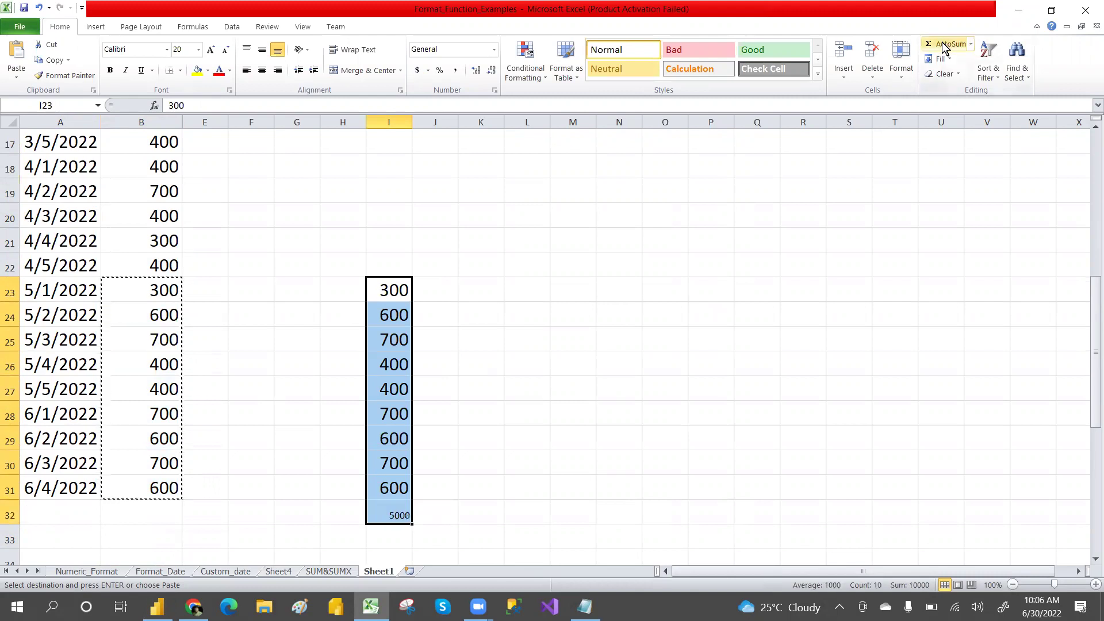
# Step: Step through the May–June dates in column A to count the rows
pyautogui.click(436, 510)
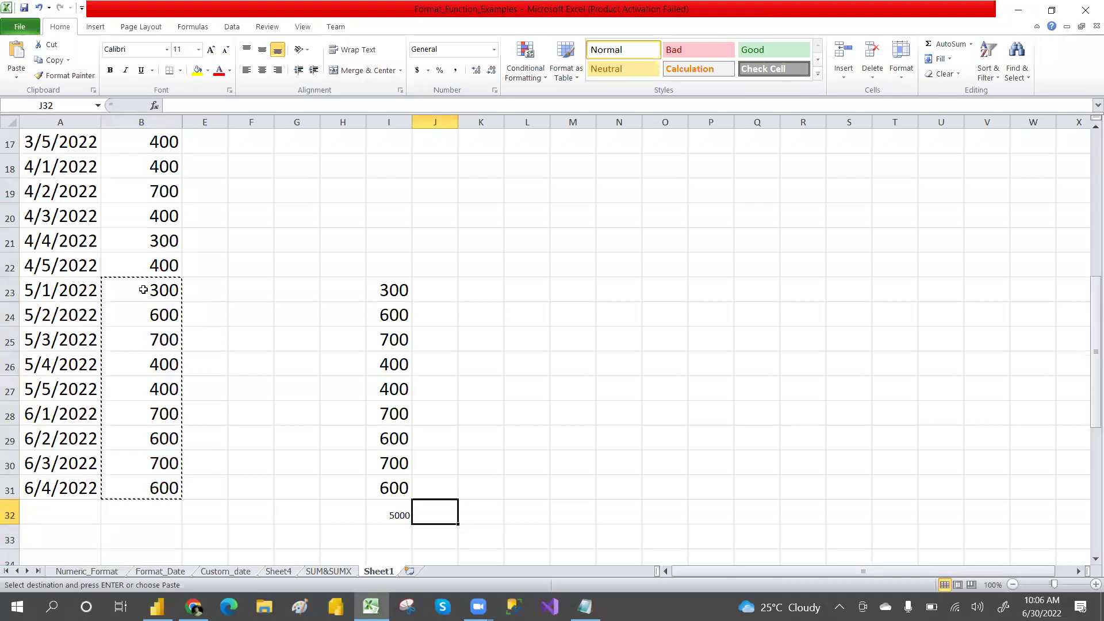
pyautogui.click(36, 295)
pyautogui.press('Down')
pyautogui.press('Down')
pyautogui.press('Down')
pyautogui.press('Down')
pyautogui.press('Up')
pyautogui.press('Up')
pyautogui.press('Up')
pyautogui.press('Up')
pyautogui.press('Down')
pyautogui.press('Down')
pyautogui.press('Down')
pyautogui.press('Down')
pyautogui.press('Down')
pyautogui.press('Down')
pyautogui.press('Down')
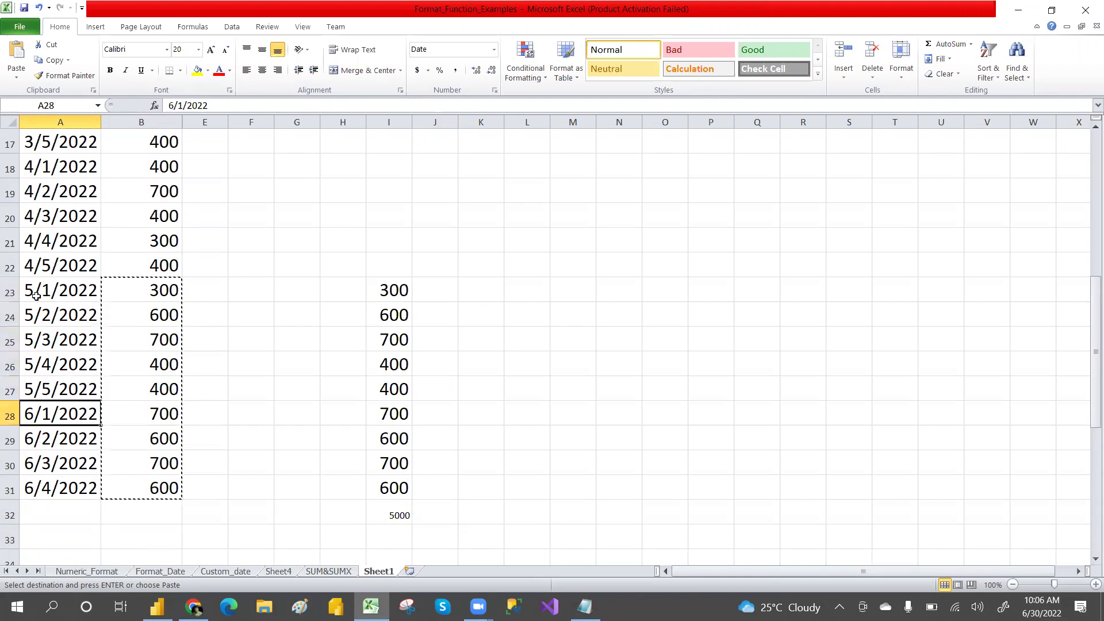
pyautogui.press('Down')
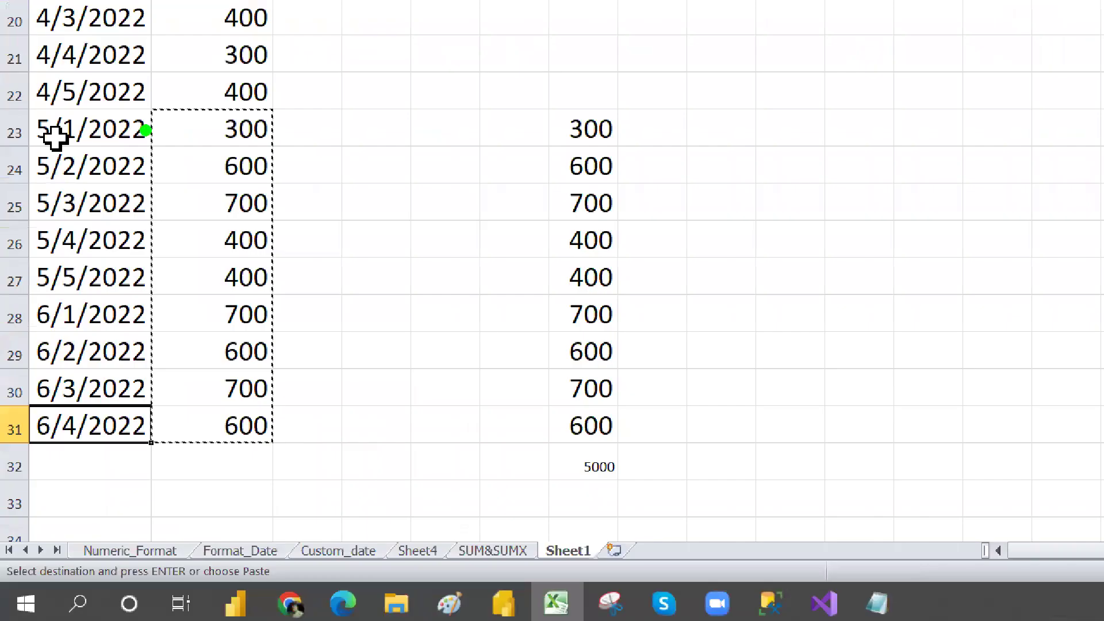
# Step: Tally the amount rows by dragging across column B, then cancel with Escape
pyautogui.moveTo(148, 129); pyautogui.dragTo(171, 120)
pyautogui.moveTo(150, 161); pyautogui.dragTo(165, 155)
pyautogui.moveTo(148, 193); pyautogui.dragTo(171, 186)
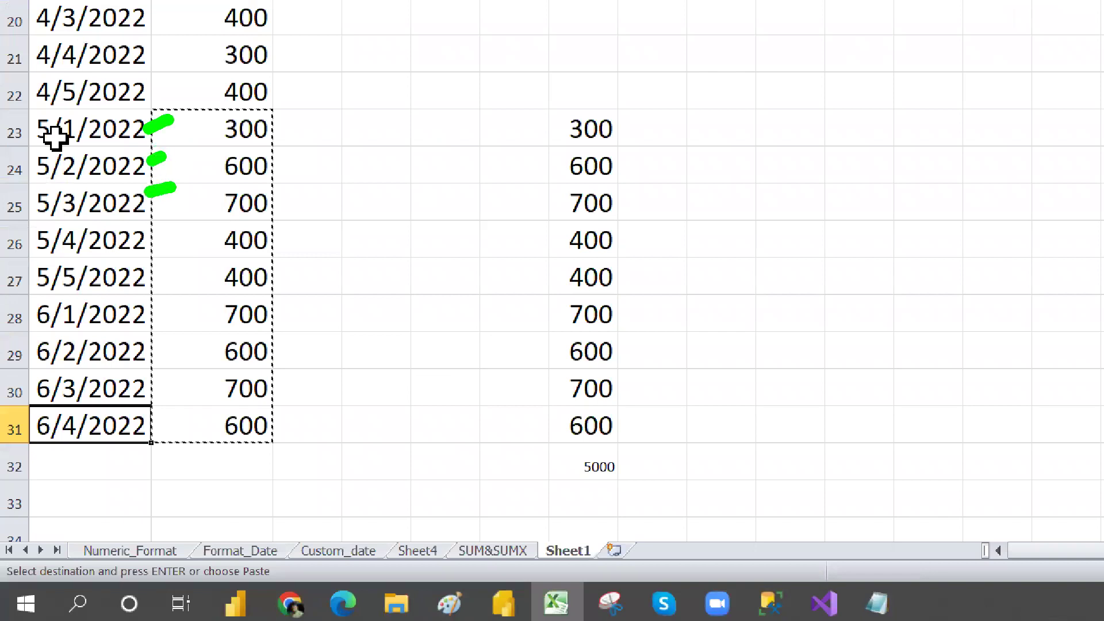
pyautogui.moveTo(144, 231); pyautogui.dragTo(170, 229)
pyautogui.moveTo(151, 271); pyautogui.dragTo(175, 264)
pyautogui.moveTo(144, 309); pyautogui.dragTo(168, 302)
pyautogui.moveTo(143, 348); pyautogui.dragTo(167, 341)
pyautogui.moveTo(141, 383)
pyautogui.mouseDown()
pyautogui.moveTo(147, 409)
pyautogui.moveTo(177, 402)
pyautogui.mouseUp()
pyautogui.press('Escape')
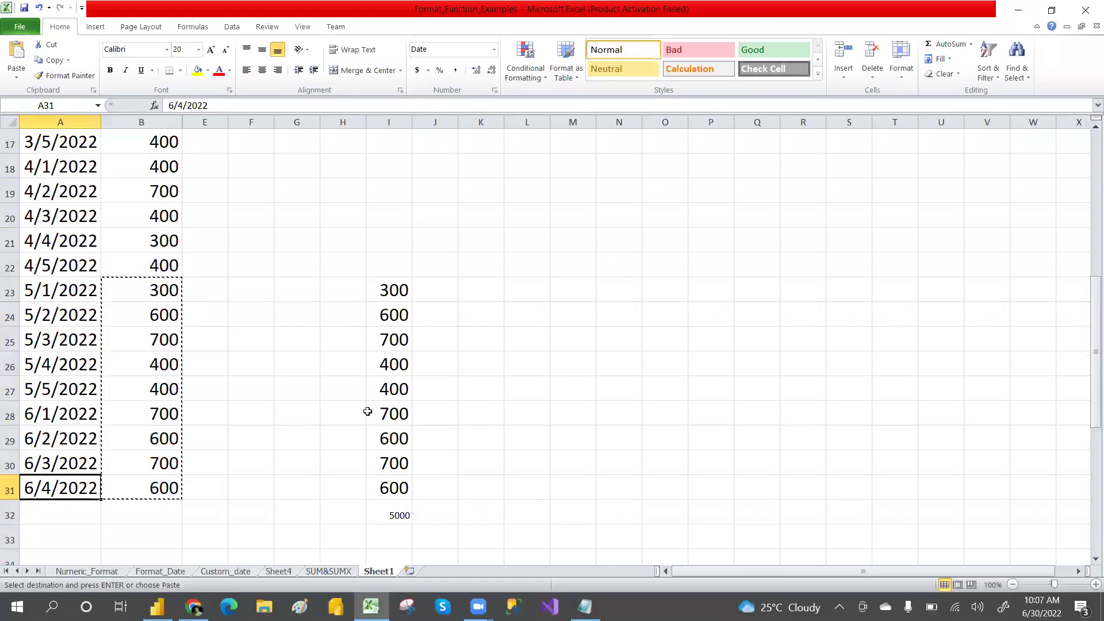
# Step: Enter =I32/9 in J32 to get the 555.5555556 average
pyautogui.click(438, 516)
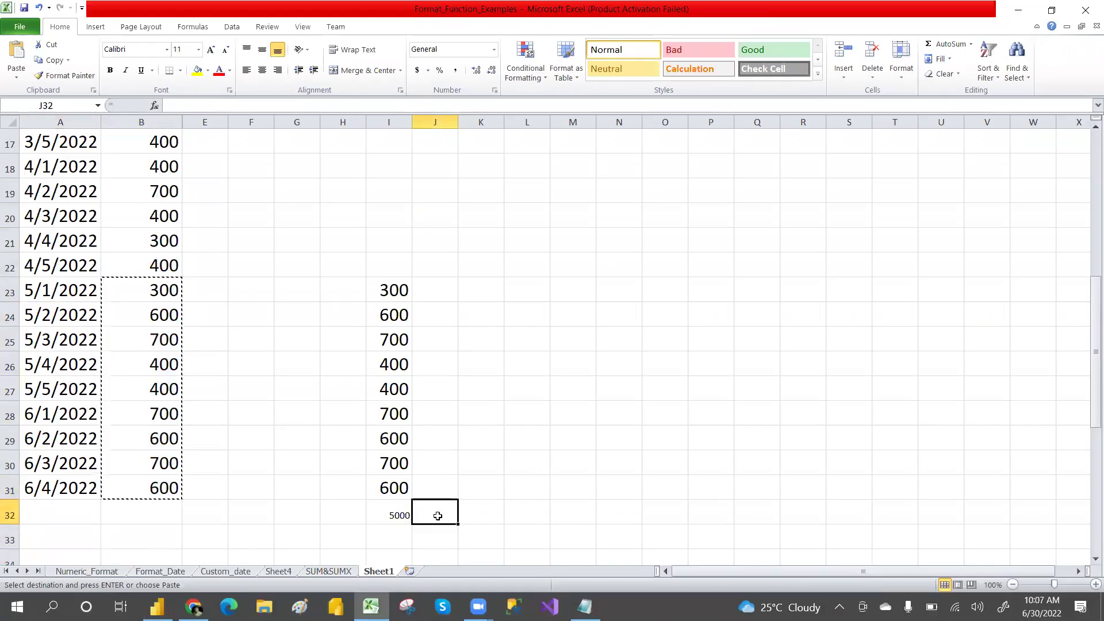
pyautogui.write('=')
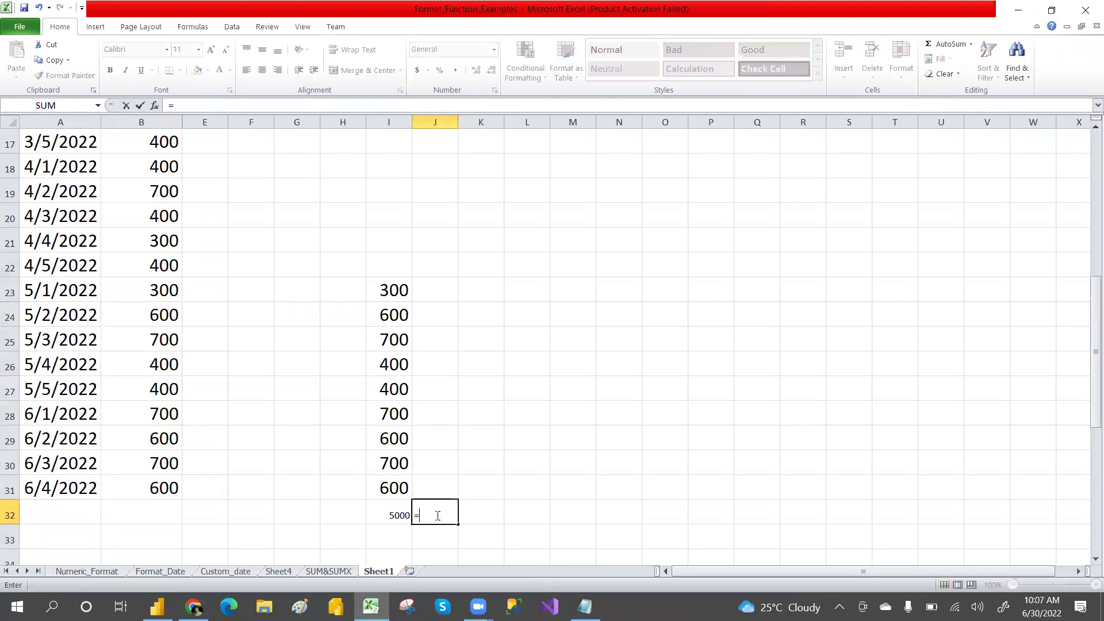
pyautogui.click(391, 515)
pyautogui.write('/9')
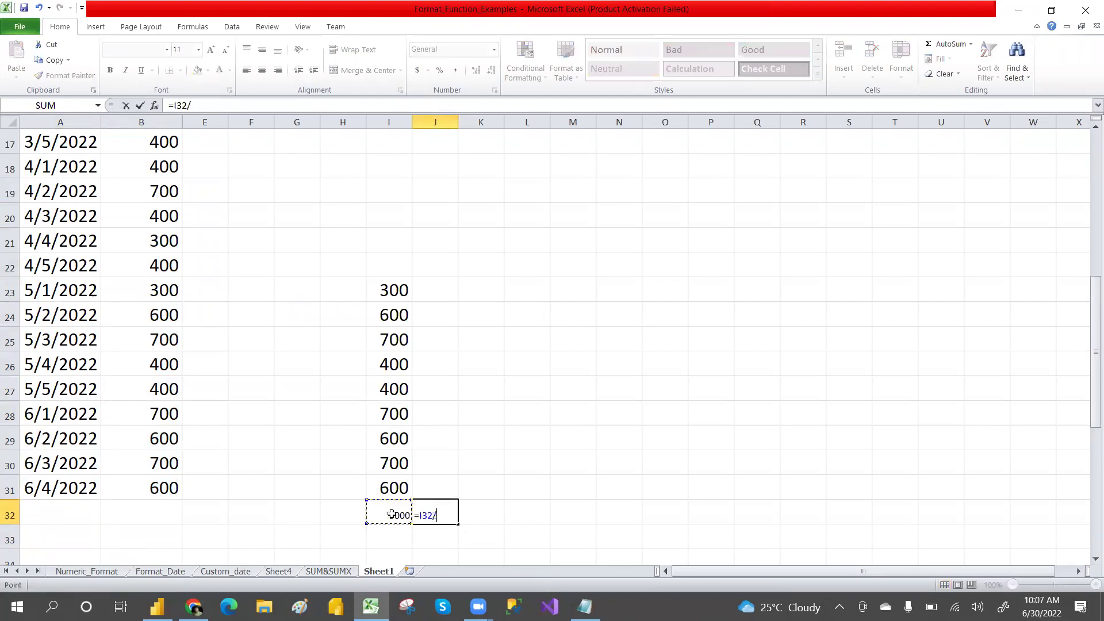
pyautogui.press('Return')
pyautogui.click(437, 514)
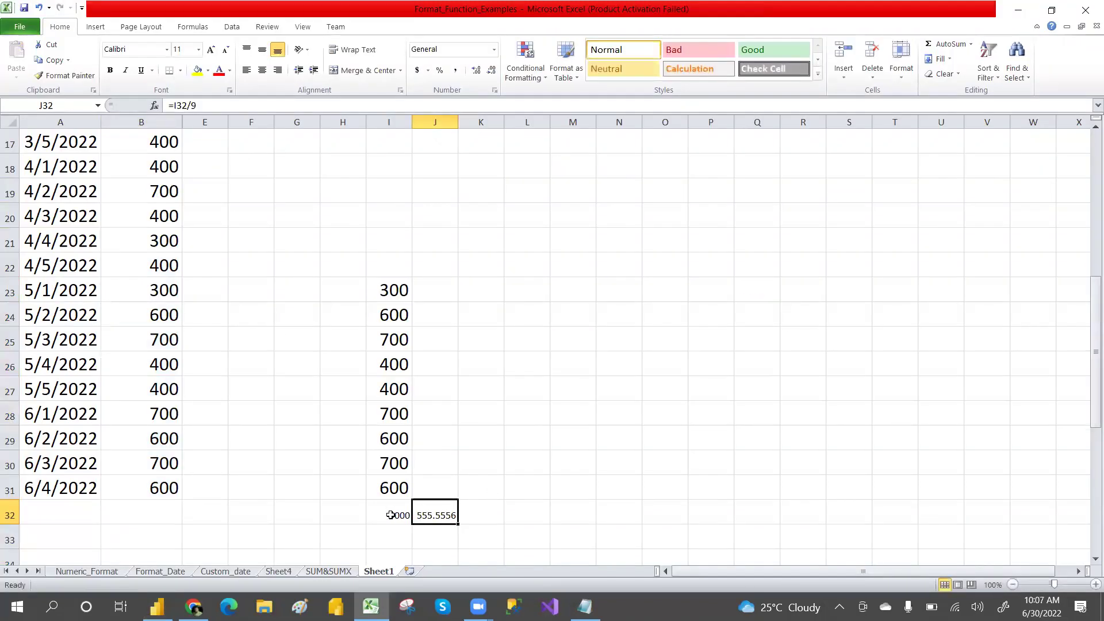
# Step: Set I32:J32 to font size 18 and widen column J to show the full average
pyautogui.click(391, 514)
pyautogui.keyDown('shift'); pyautogui.click(443, 514); pyautogui.keyUp('shift')
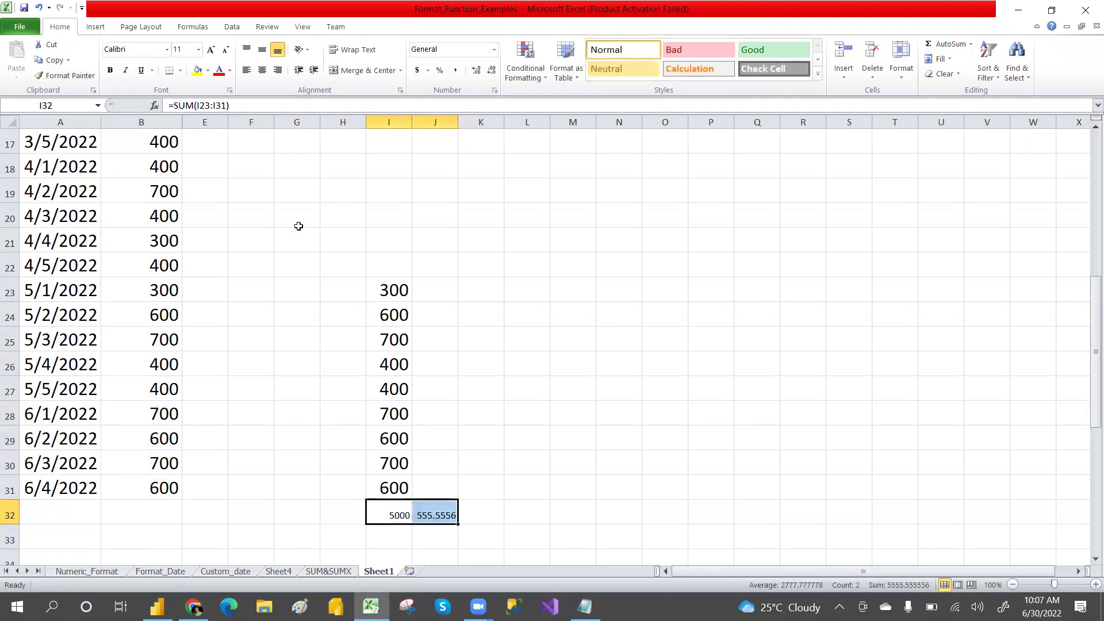
pyautogui.click(198, 50)
pyautogui.click(179, 150)
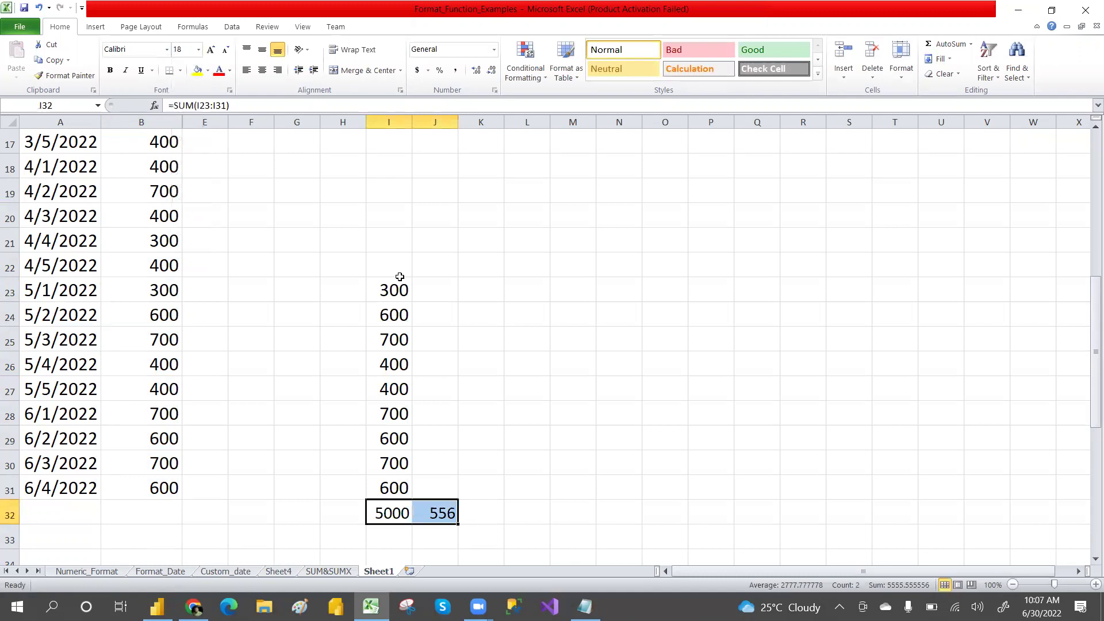
pyautogui.click(478, 515)
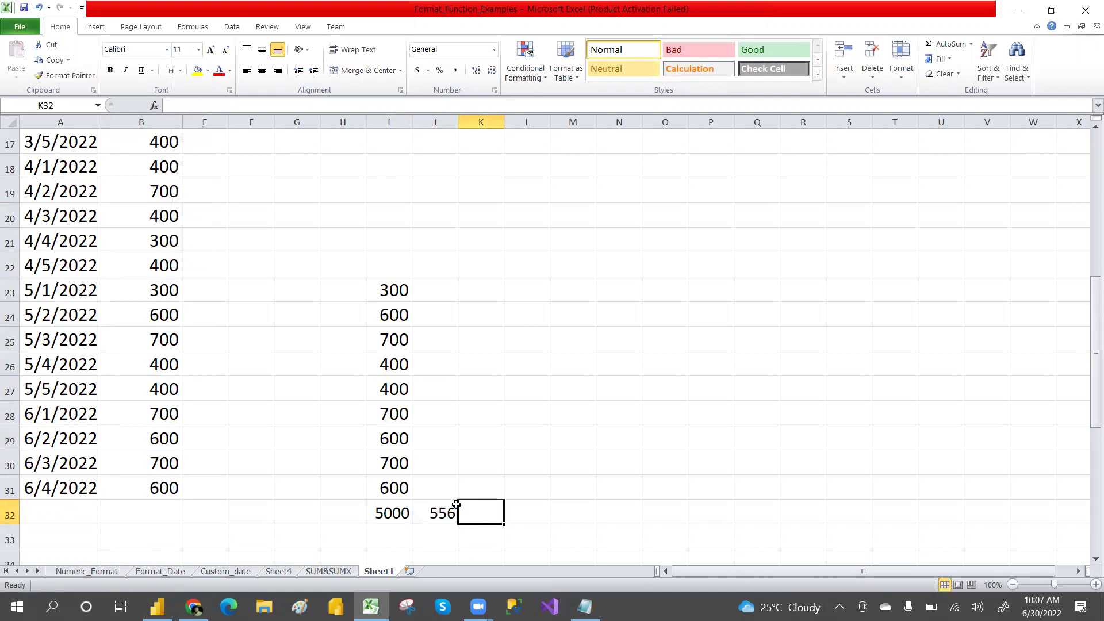
pyautogui.moveTo(459, 122); pyautogui.dragTo(546, 137)
pyautogui.click(502, 513)
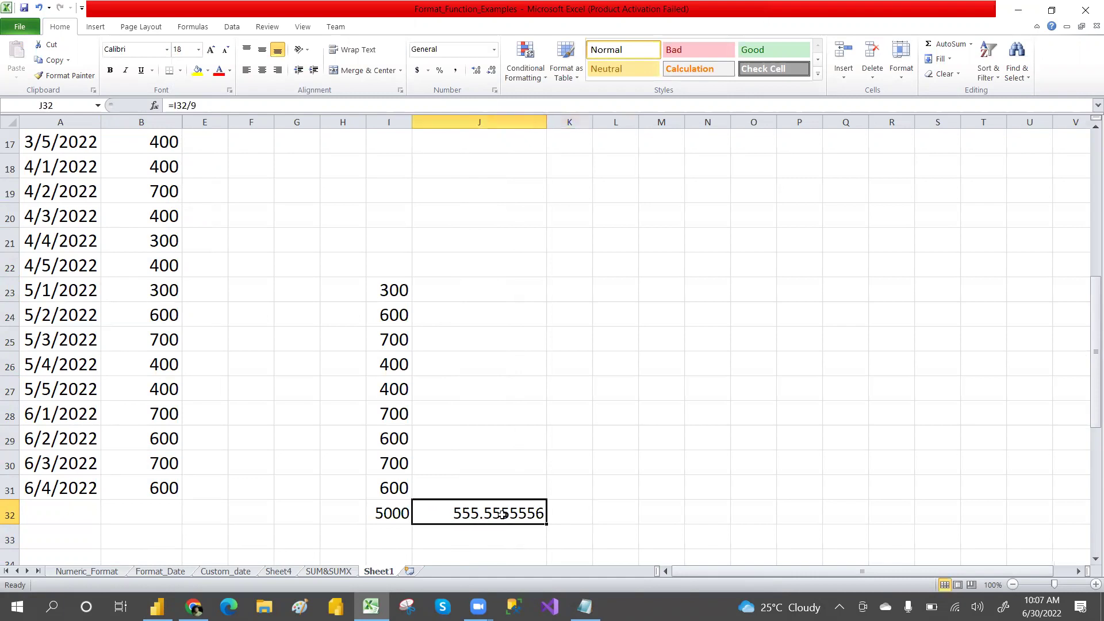
# Step: Resize the 555.56 card in Power BI to compare it with Excel's average
pyautogui.hotkey('alt', 'Tab')
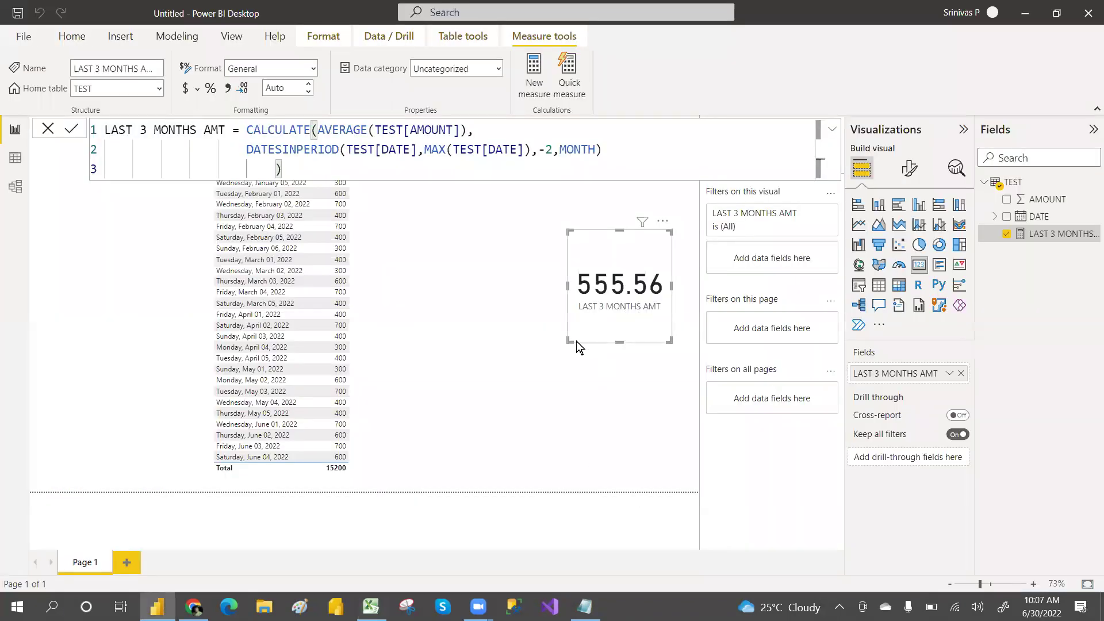
pyautogui.moveTo(571, 341); pyautogui.dragTo(518, 355)
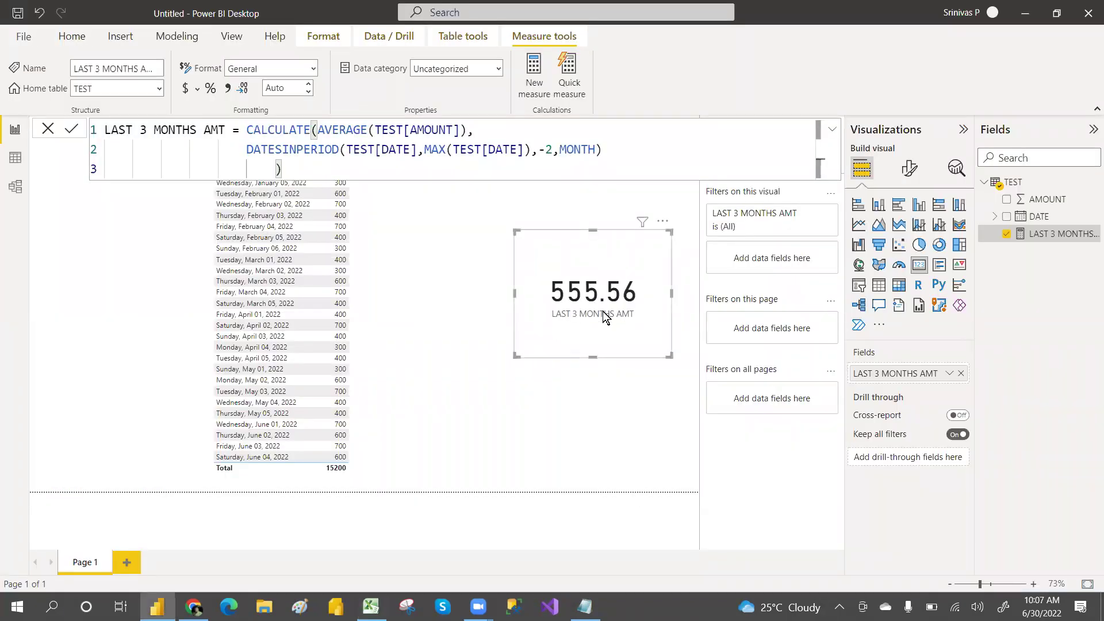
pyautogui.hotkey('alt', 'Tab')
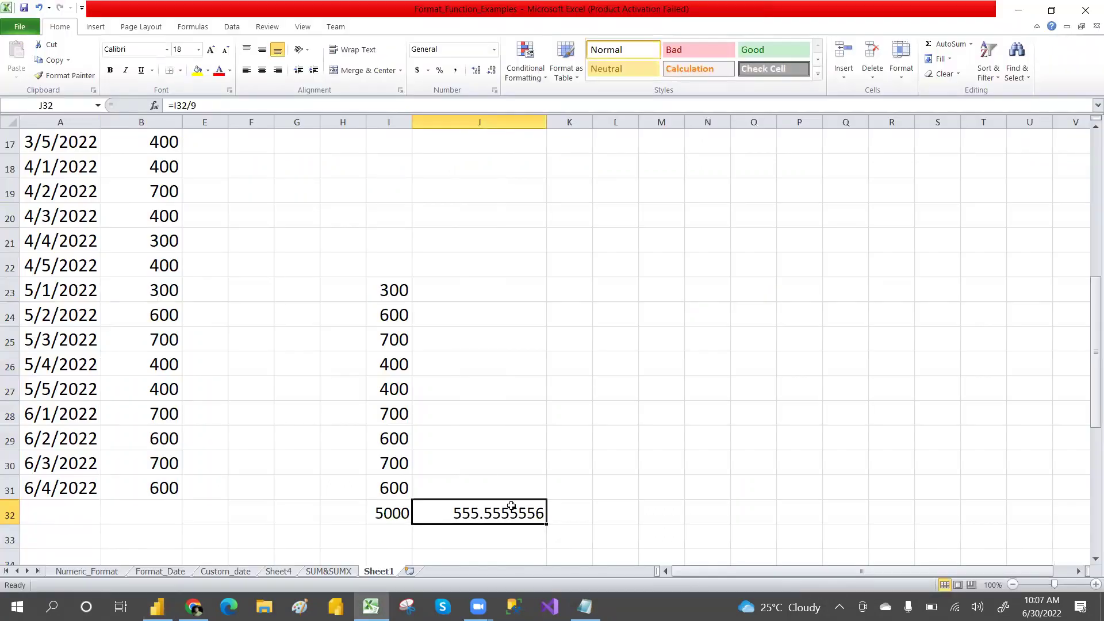